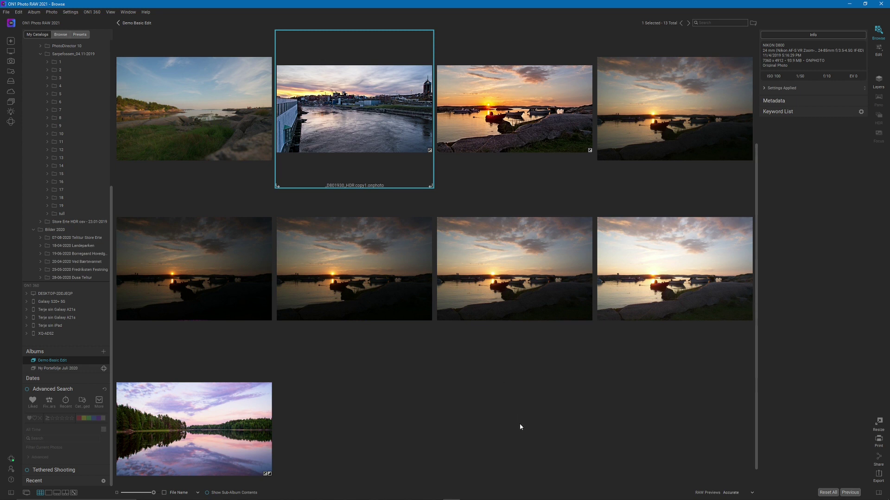
Bring the Notepad notes on dodging and burning in front of the photo browser.
key("alt+Tab")
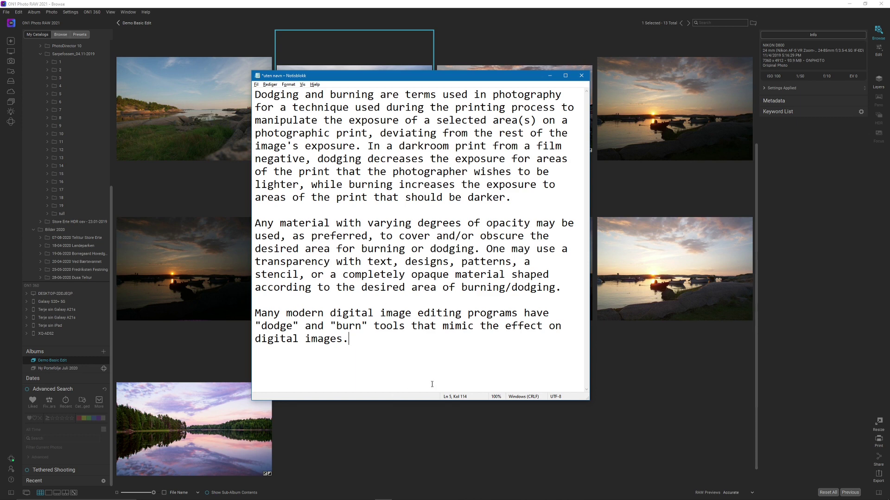
Return to the photo browser and open the _DB01930_HDR copy1 river sunset photo in Detail view.
left_click(480, 408)
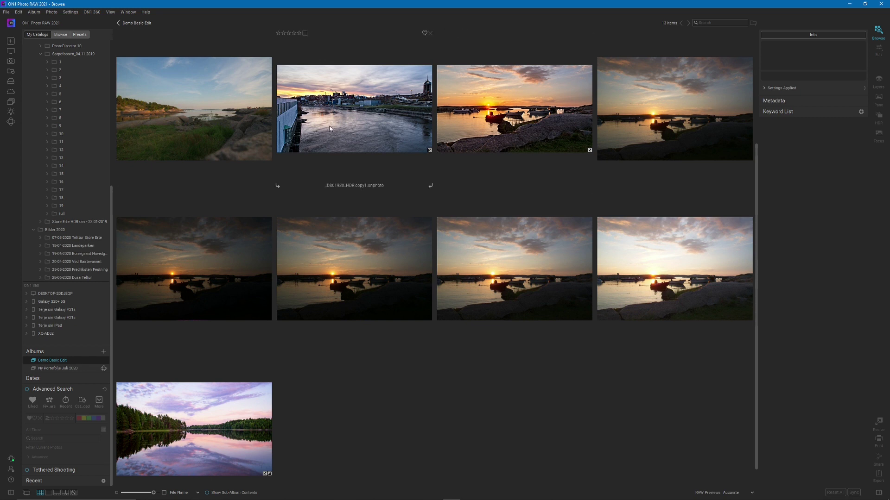
double_click(362, 121)
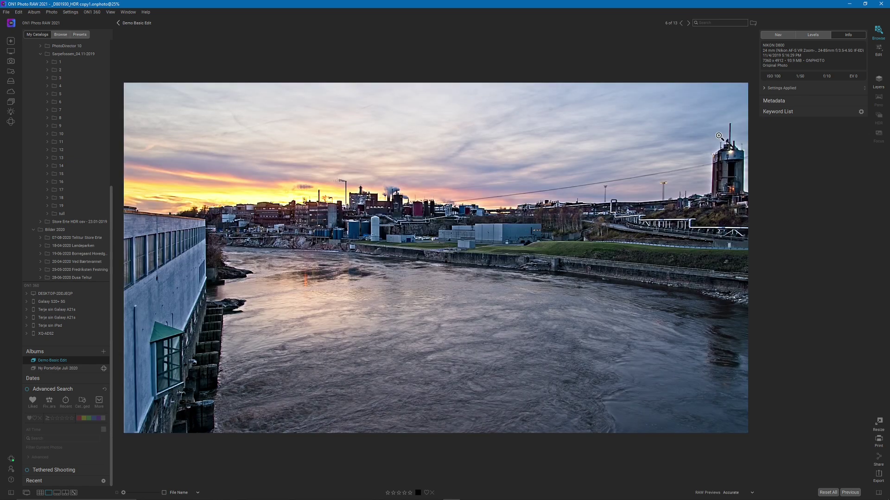
Open the river photo in the Edit module and show its Local adjustment layers.
left_click(879, 49)
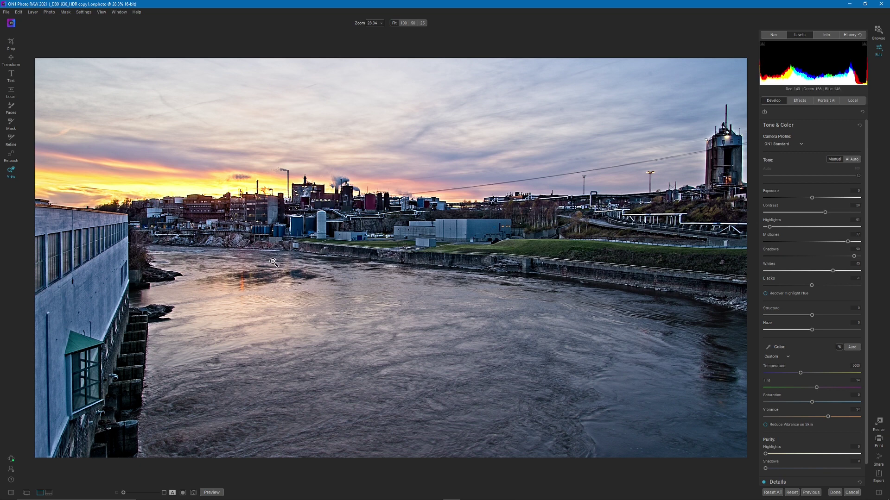
left_click(852, 101)
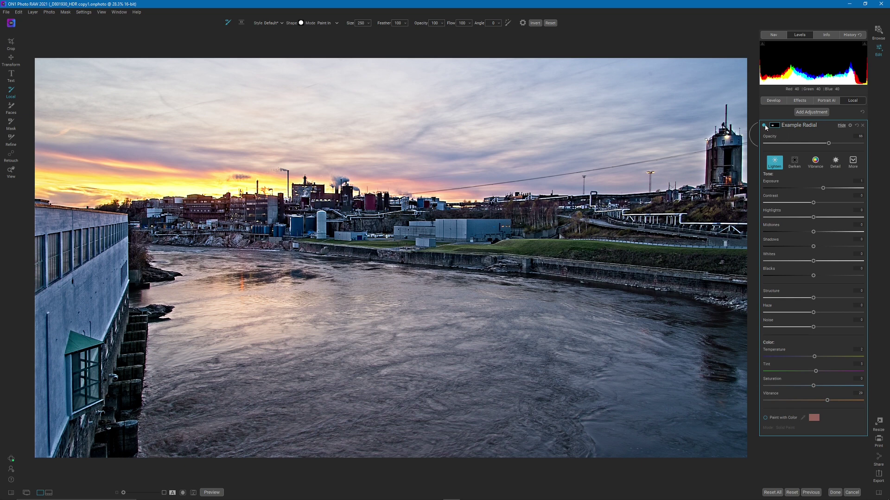
Disable the Example Radial local adjustment layer.
left_click(764, 126)
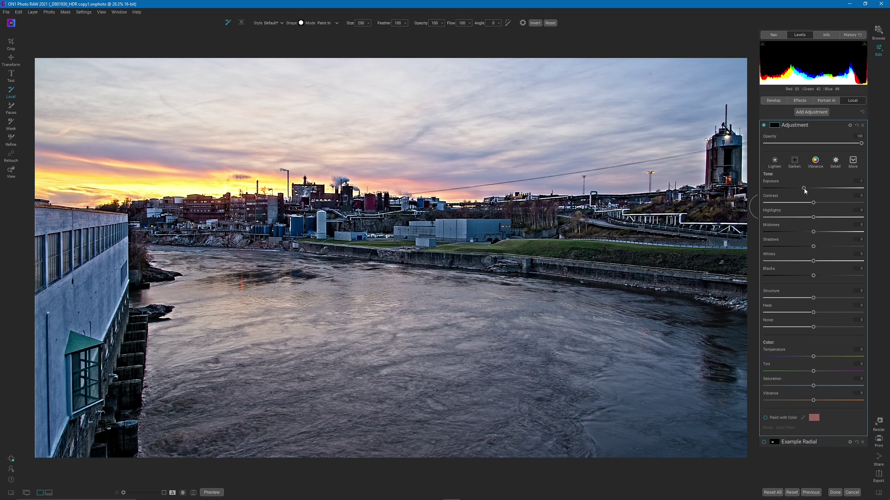
Give the new Adjustment layer Exposure 0.1 and Shadows 14.
left_click_drag(807, 189, 813, 189)
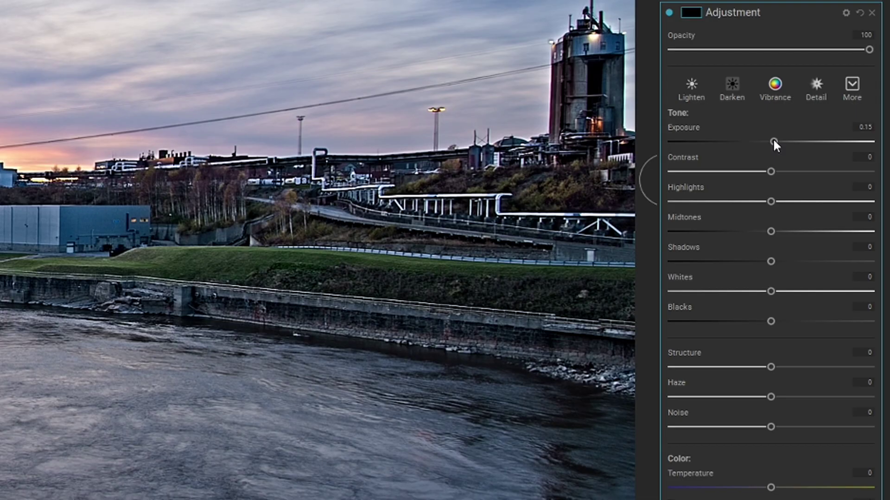
left_click_drag(772, 142, 772, 142)
left_click_drag(774, 261, 783, 260)
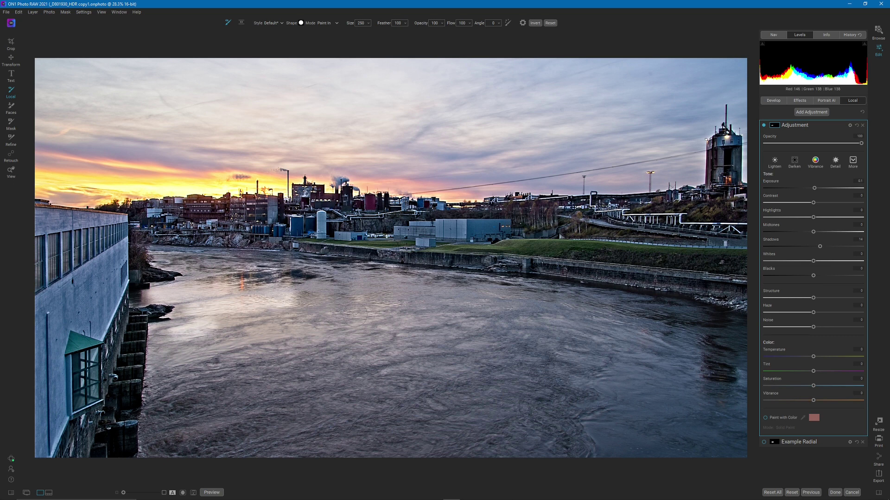
Brush the brightening over the foreground, upper, middle and right river and the far embankment wall.
left_click_drag(355, 315, 207, 347)
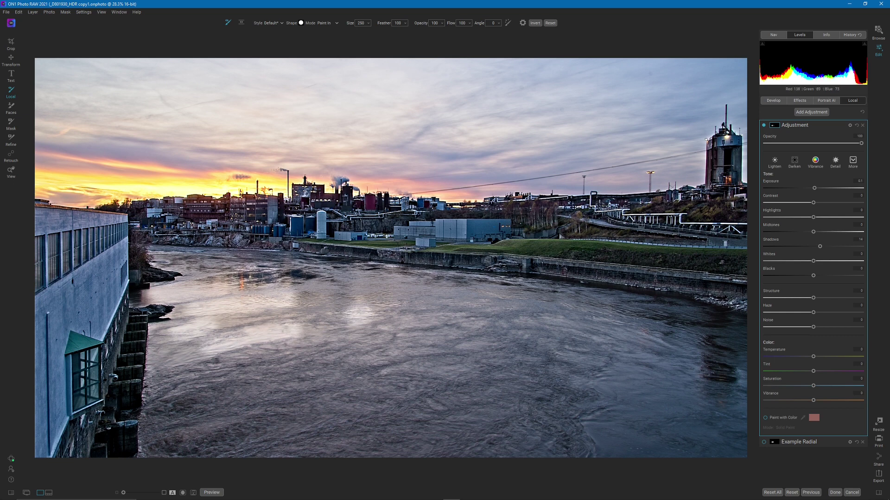
left_click_drag(237, 263, 206, 269)
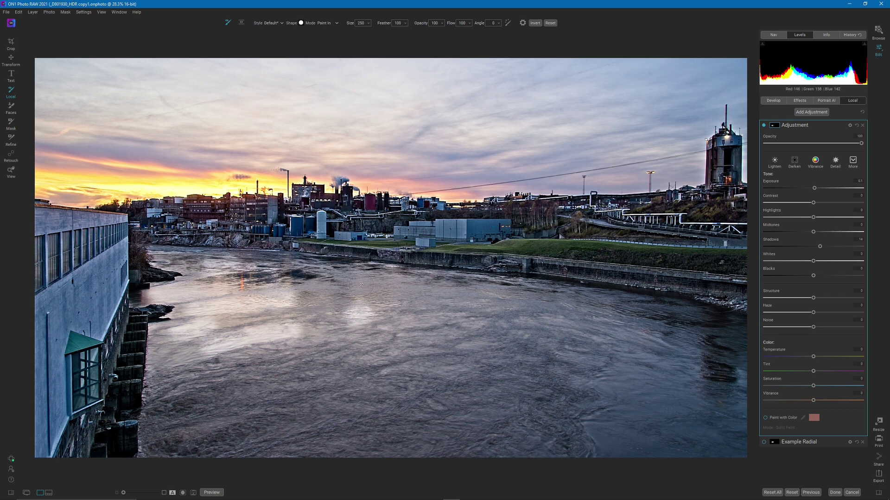
left_click_drag(366, 279, 408, 279)
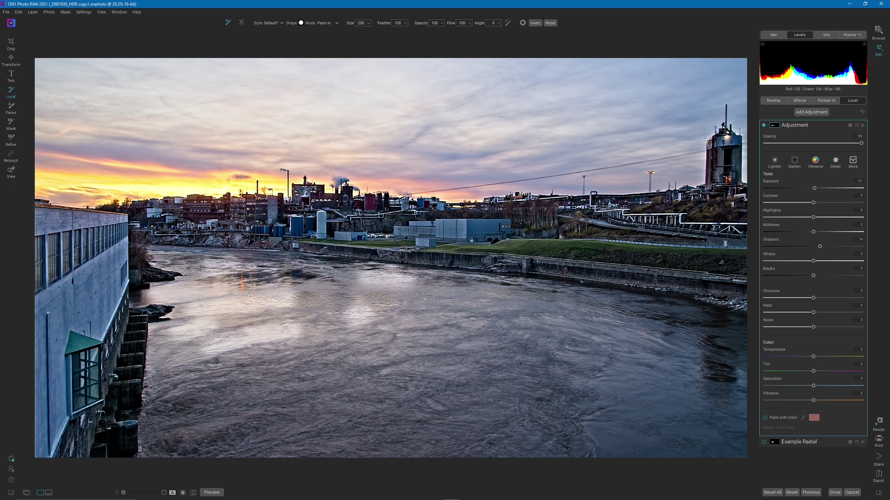
left_click_drag(482, 281, 533, 299)
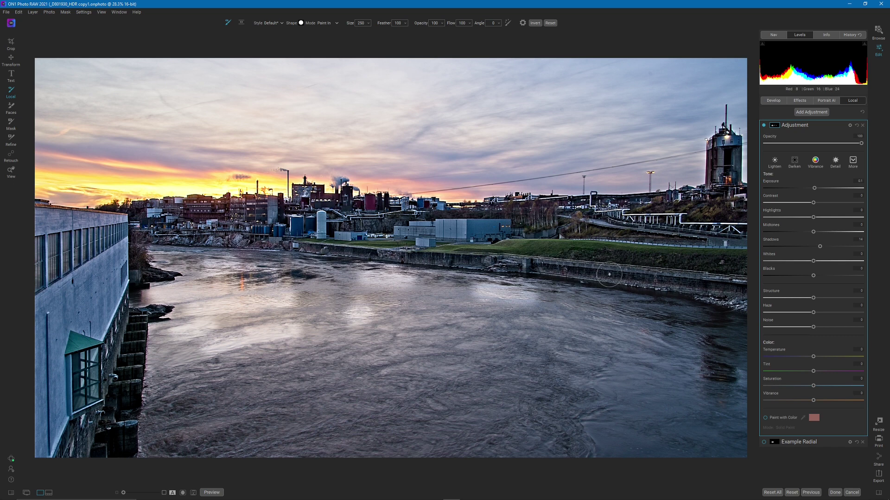
left_click_drag(609, 277, 650, 280)
left_click(822, 145)
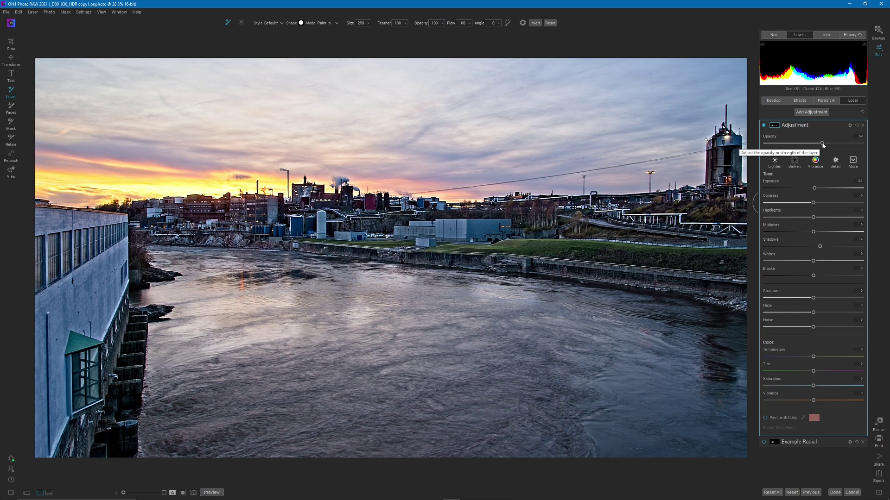
left_click_drag(822, 145, 871, 143)
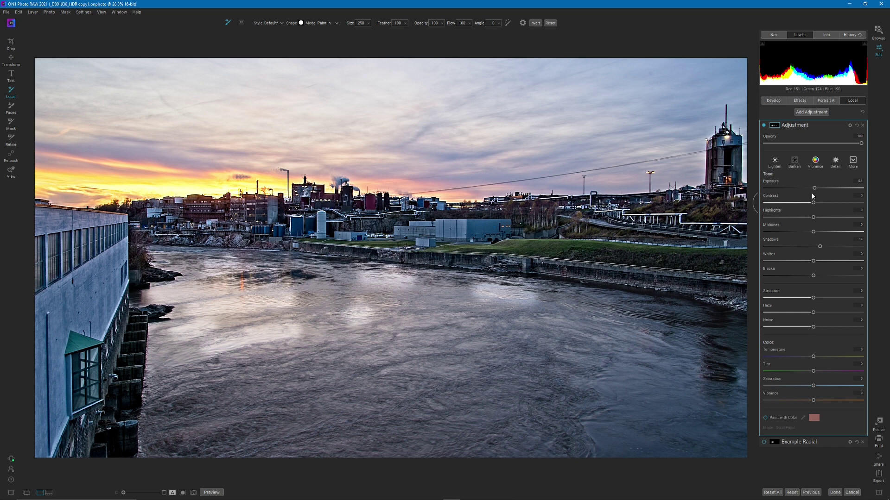
left_click_drag(818, 246, 814, 249)
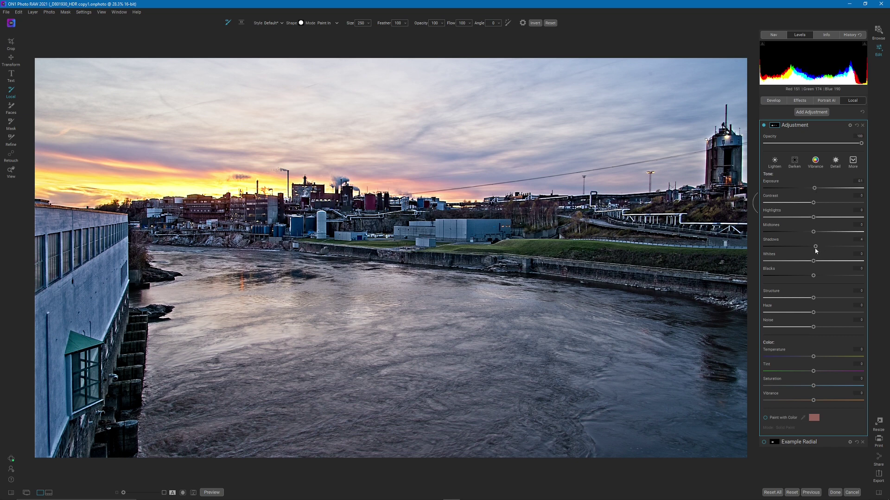
left_click(763, 125)
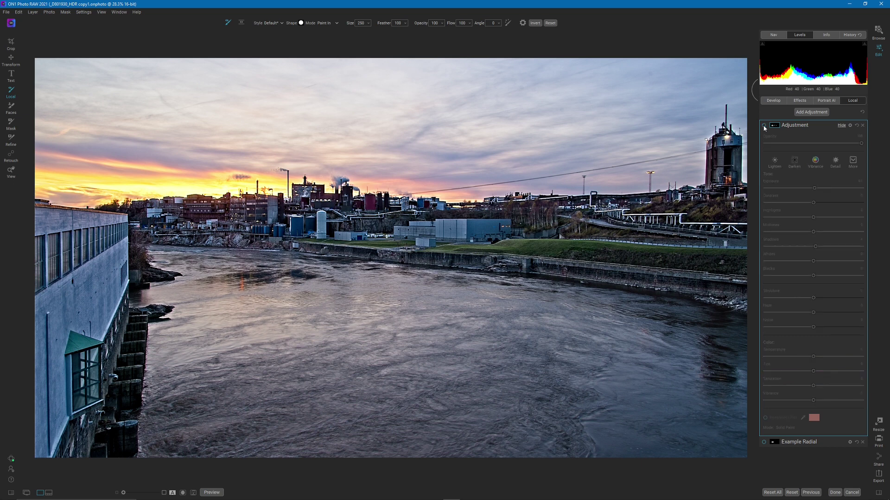
left_click(763, 125)
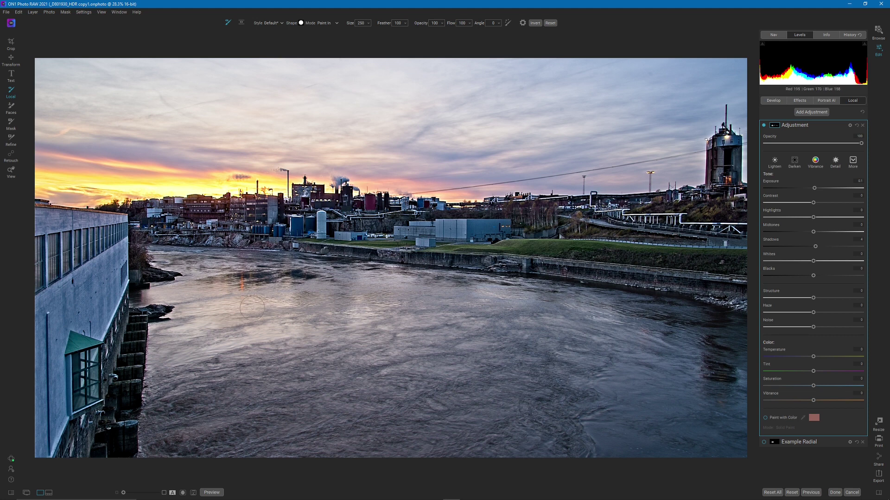
left_click(764, 126)
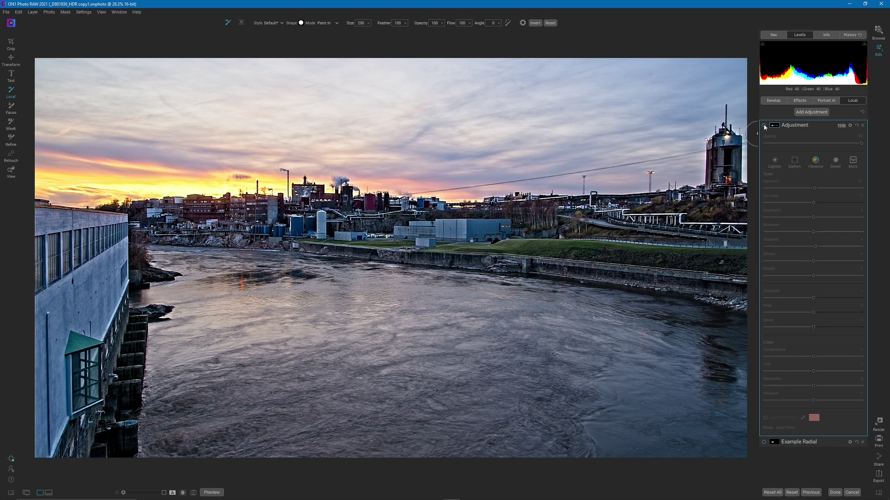
left_click(764, 126)
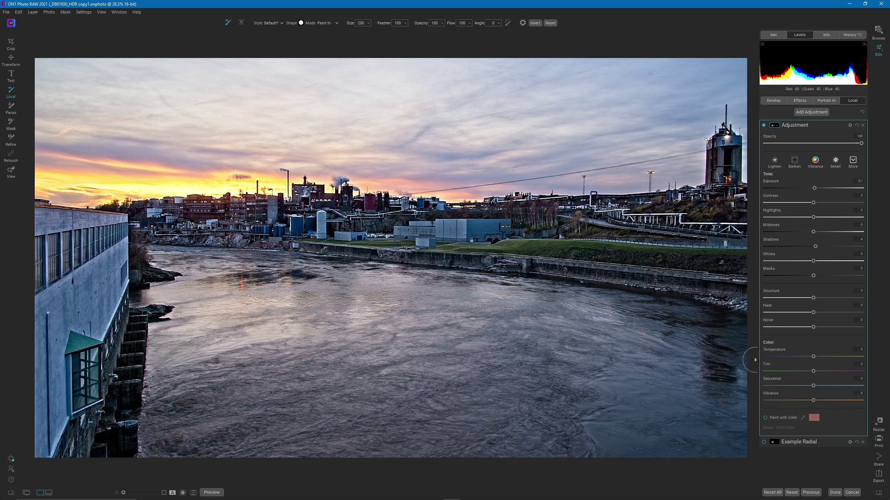
Warm the adjustment to Temperature 2, compare it on and off, and lower its opacity to 68.
left_click(860, 351)
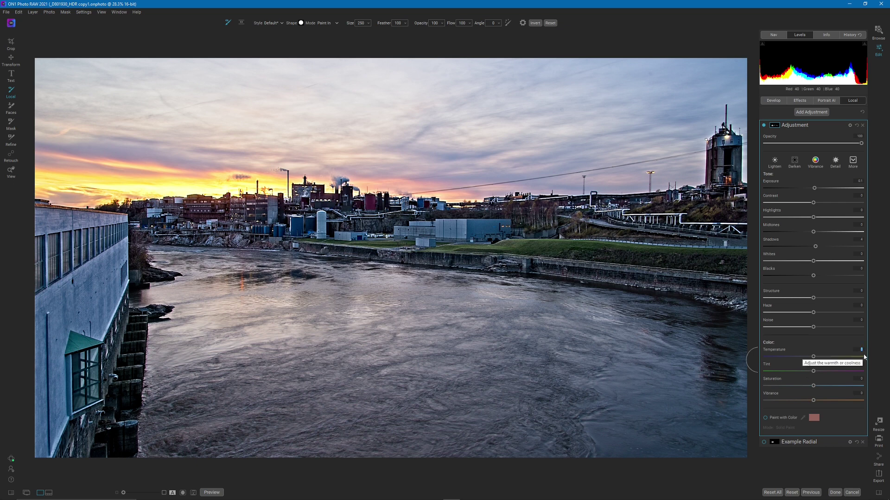
key("Return")
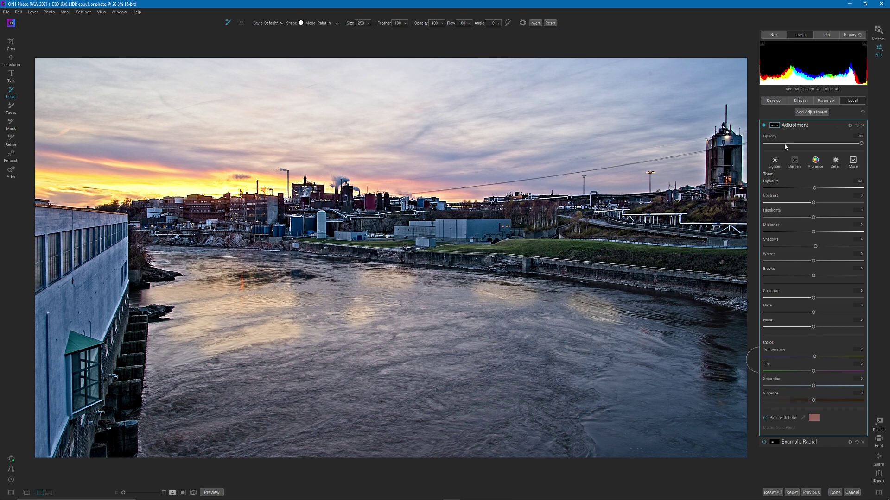
left_click(763, 126)
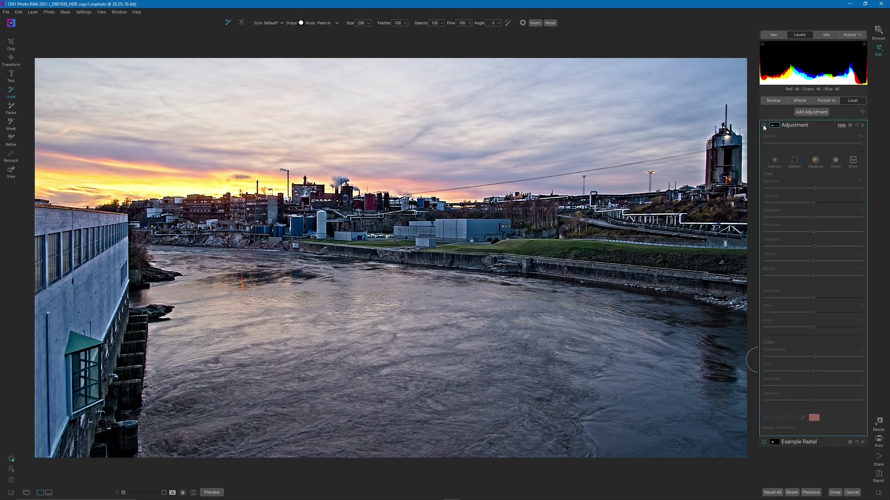
left_click(764, 126)
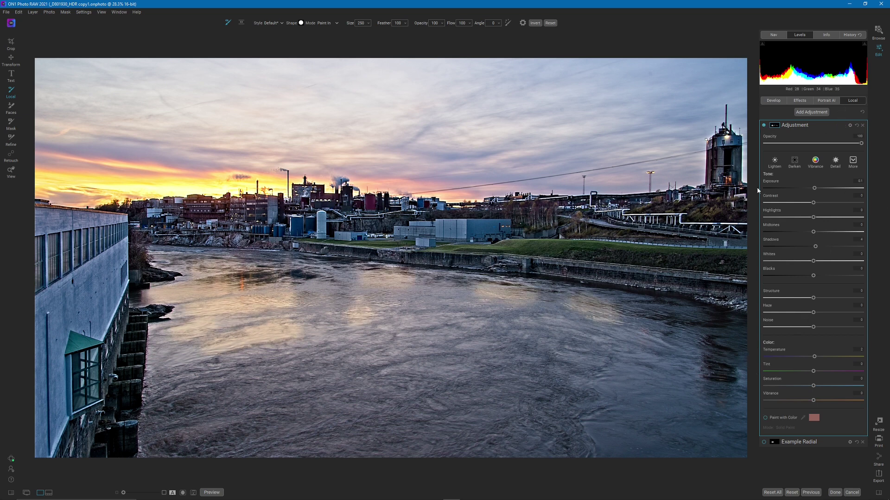
left_click(831, 144)
Reduce the adjustment's opacity from 69 down toward 41, comparing the layer on and off.
left_click_drag(830, 144, 831, 144)
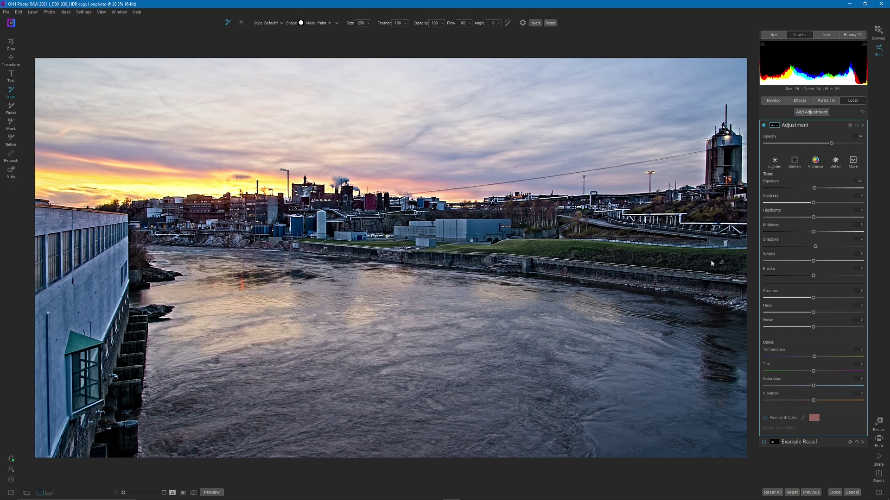
left_click(764, 125)
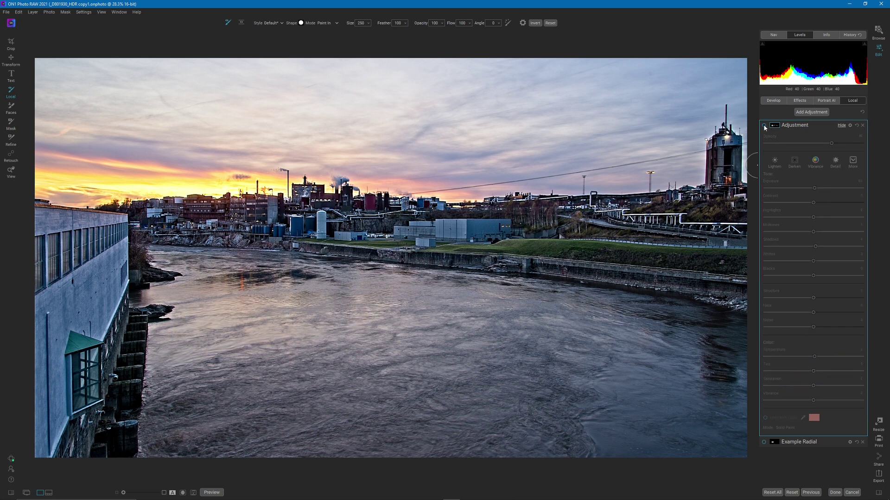
left_click(764, 126)
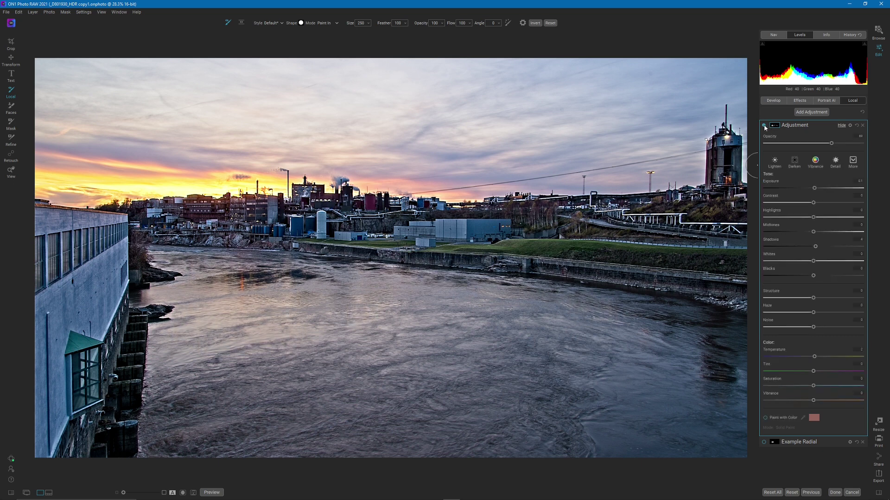
left_click(823, 144)
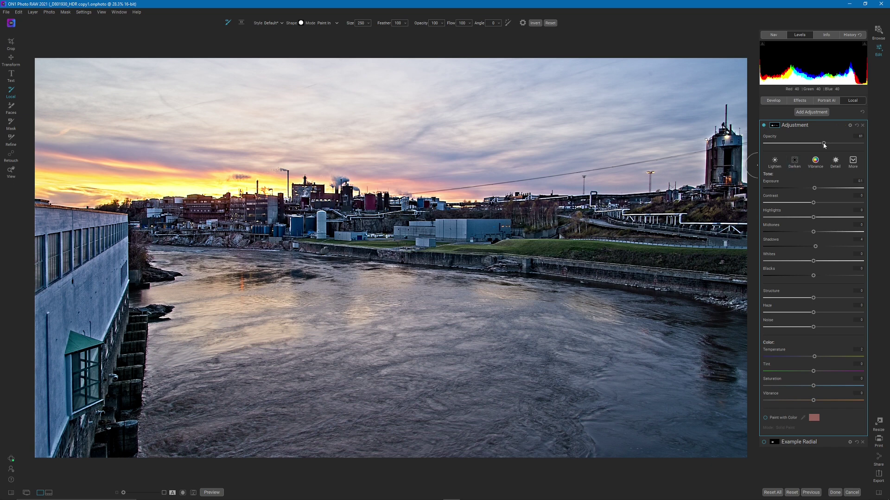
left_click_drag(824, 145, 809, 145)
left_click(764, 125)
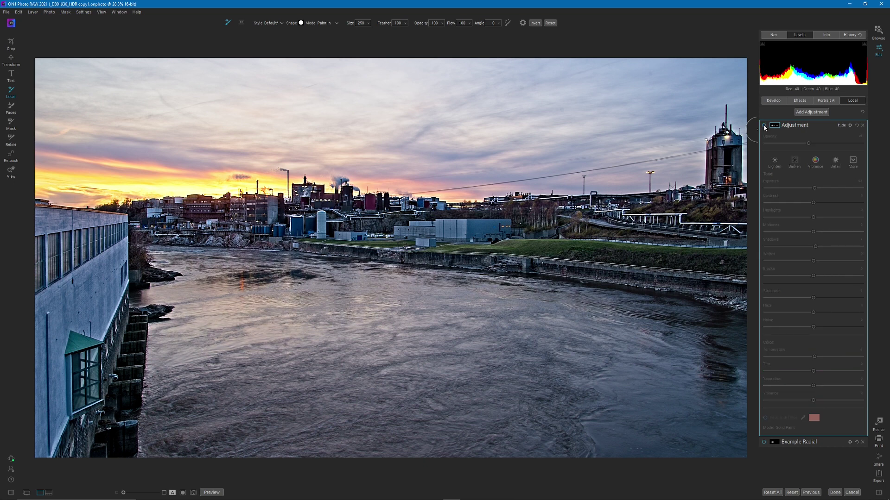
left_click(764, 126)
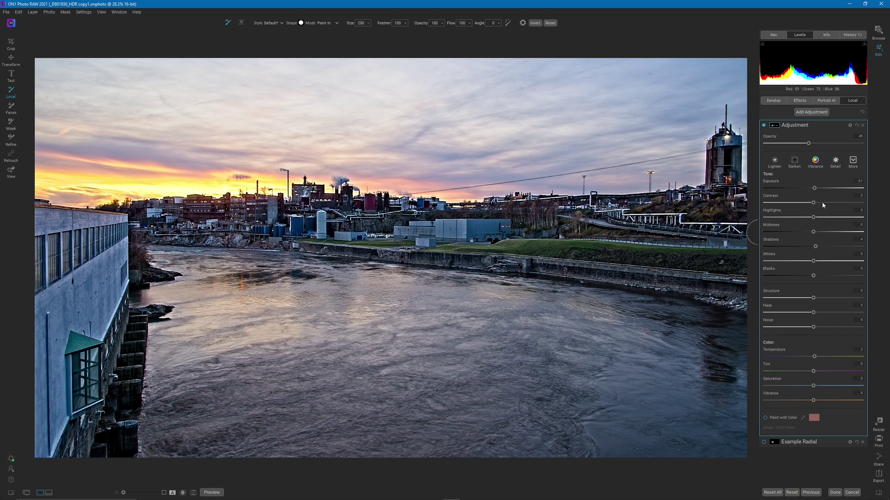
Add a second local adjustment layer and ease its darkening Exposure to about -0.55.
left_click(810, 115)
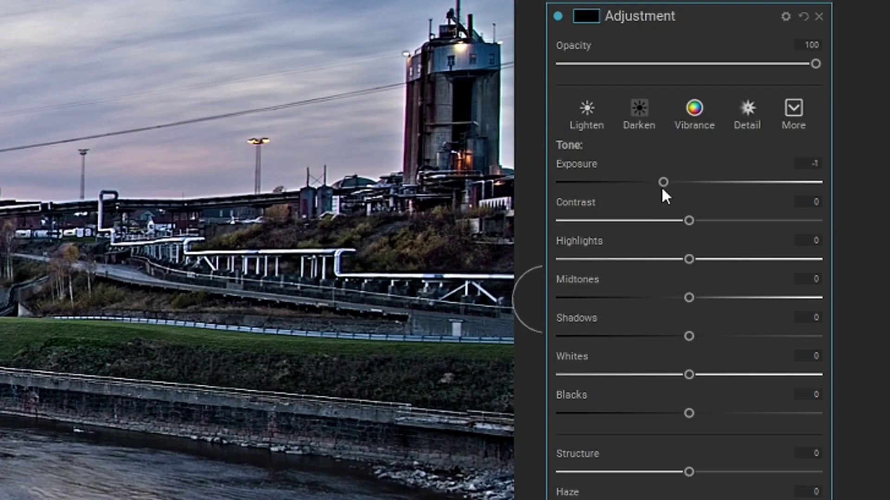
left_click_drag(665, 183, 677, 187)
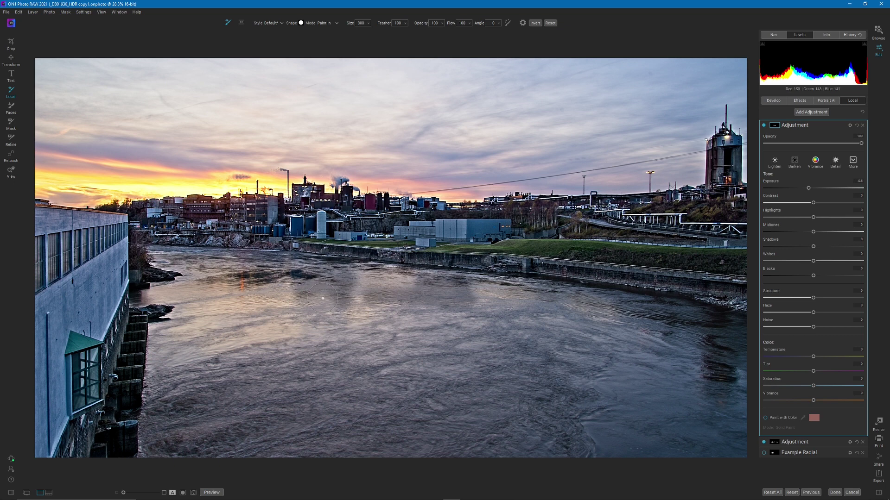
Paint the darkening across the water at brush size 500, then shrink the brush to 150.
key("bracketleft")
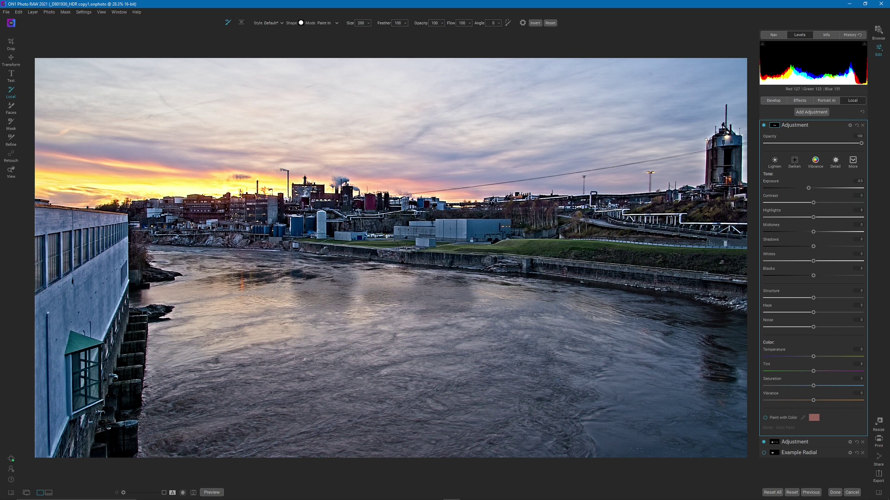
key("bracketright")
key("bracketright")
key("bracketright")
mouse_move(169, 387)
left_mouse_down()
mouse_move(364, 346)
mouse_move(320, 357)
mouse_move(371, 356)
left_mouse_up()
key("bracketleft")
key("bracketleft")
key("bracketleft")
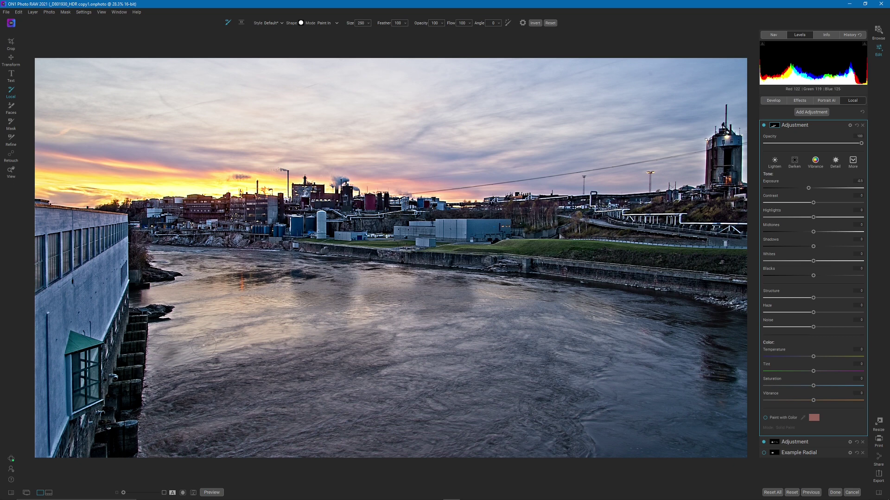
key("bracketleft")
key("bracketleft")
key("bracketleft")
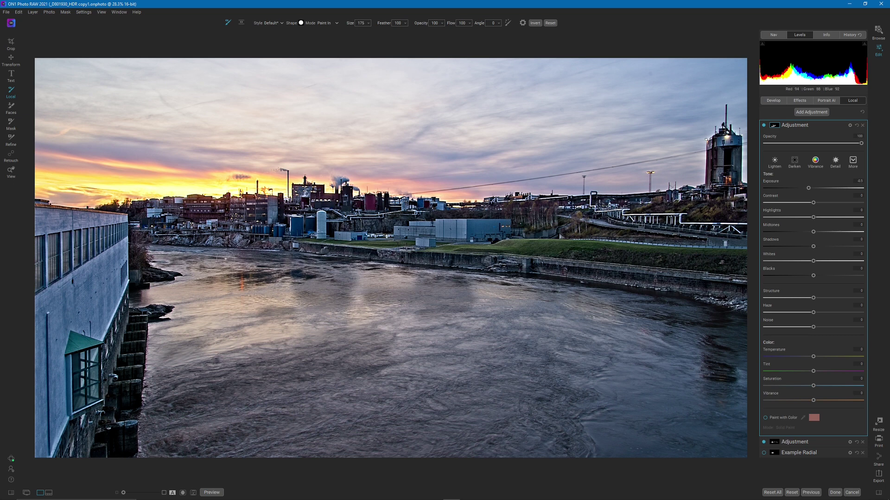
key("bracketleft")
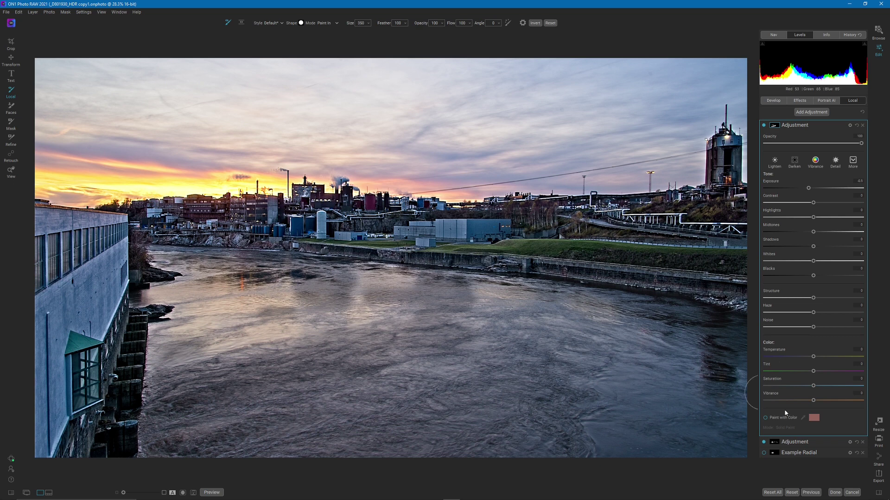
Lower the water-darkening adjustment's opacity to about 46%, toggling it off and on to compare.
left_click(810, 146)
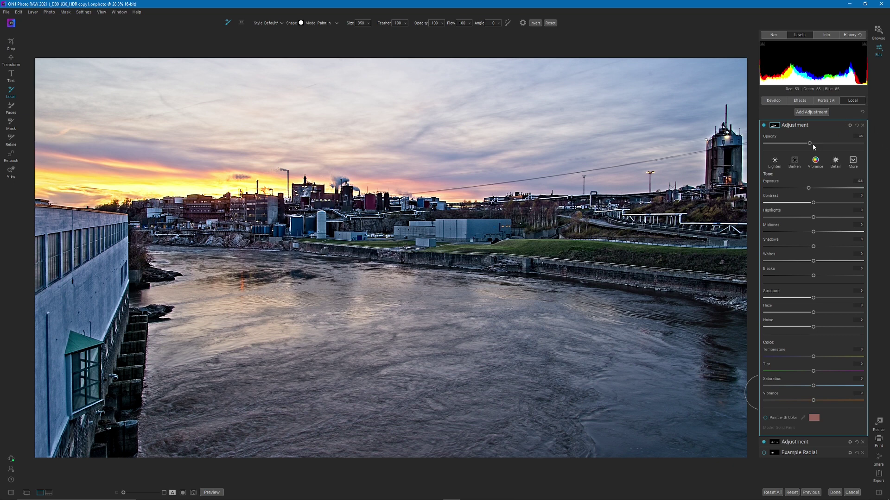
left_click_drag(813, 147, 803, 145)
left_click(764, 126)
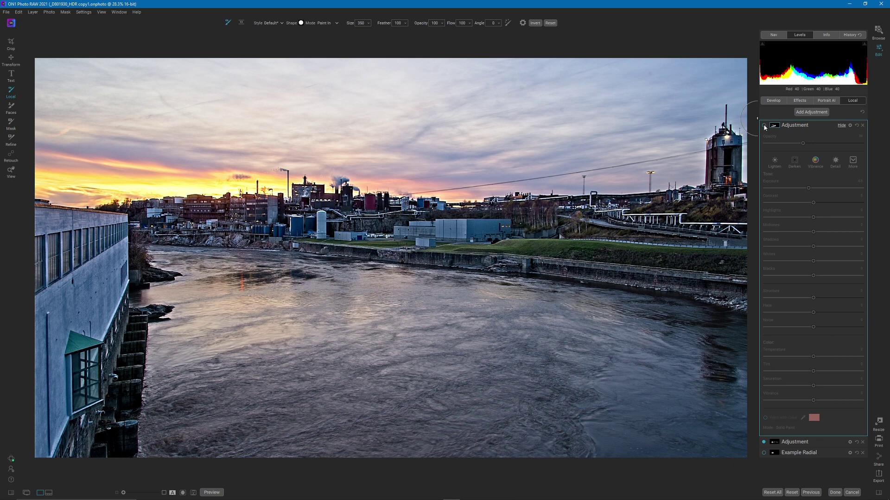
left_click(764, 127)
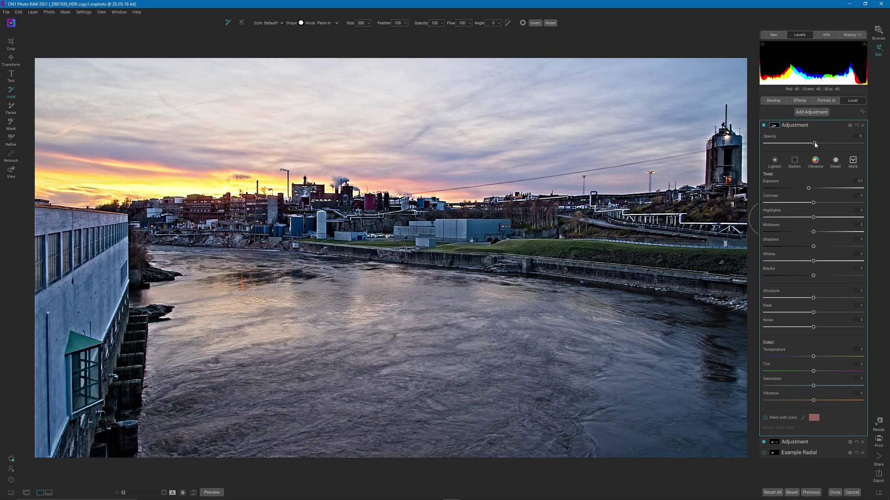
left_click_drag(815, 145, 817, 144)
Expand the second Adjustment layer's settings.
left_click(816, 442)
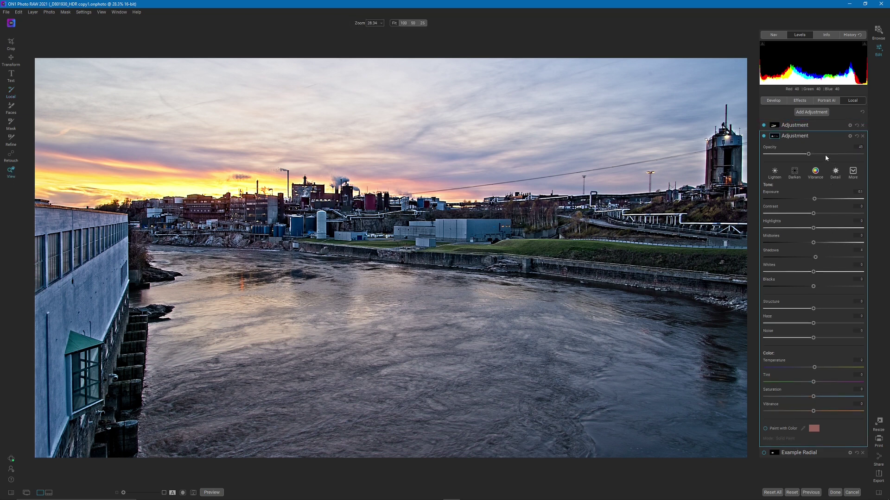
left_click(795, 136)
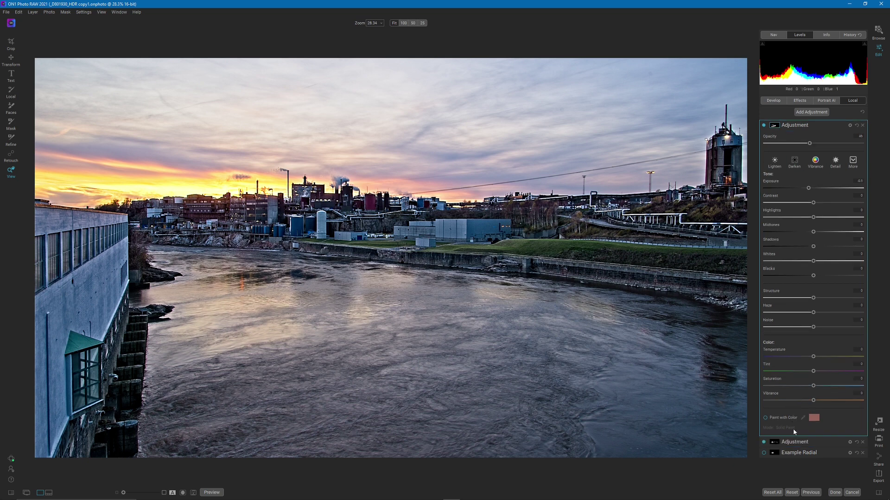
left_click(793, 442)
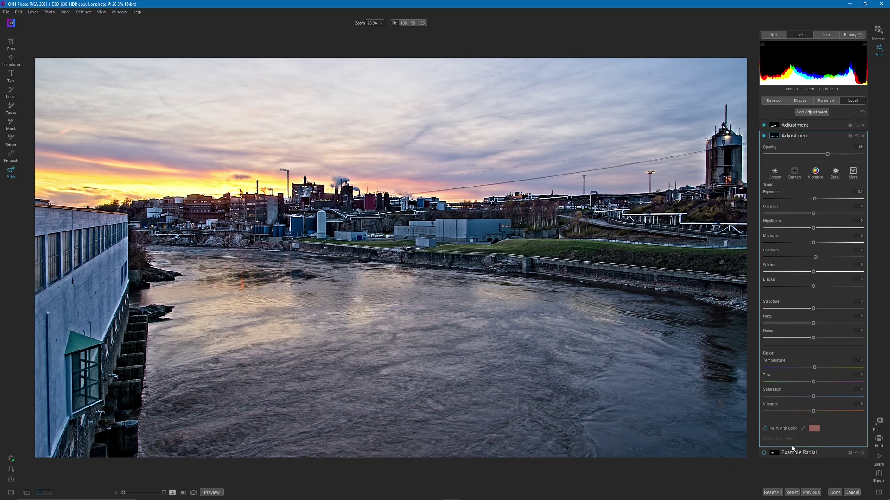
Rename the two adjustments 'dodge' and 'burn'.
double_click(793, 135)
type("dodge")
key("Return")
left_click(795, 125)
left_click(795, 126)
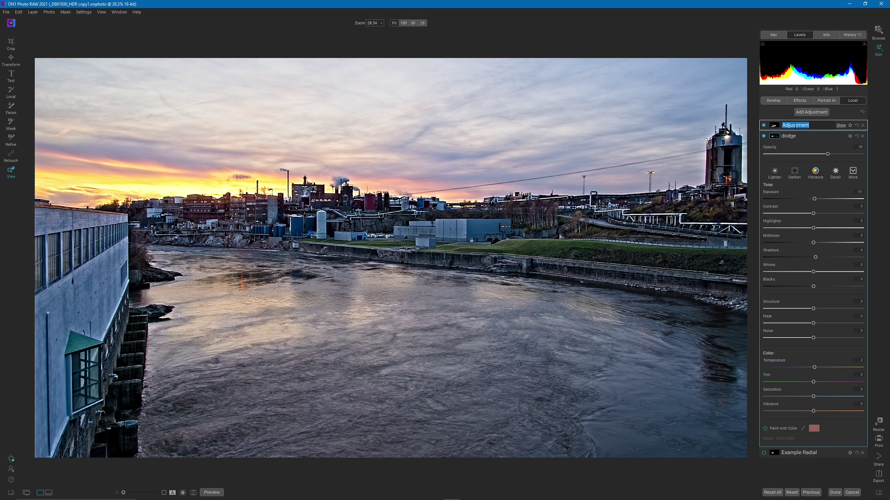
type("burn")
key("Return")
Give the burn adjustment 40 opacity and -0.45 exposure.
left_click(810, 126)
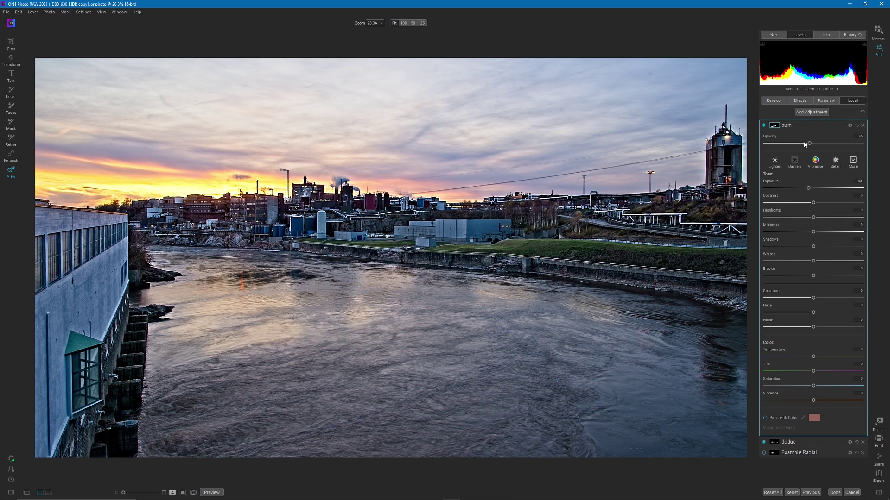
left_click(804, 143)
left_click_drag(808, 188, 810, 189)
left_click(819, 126)
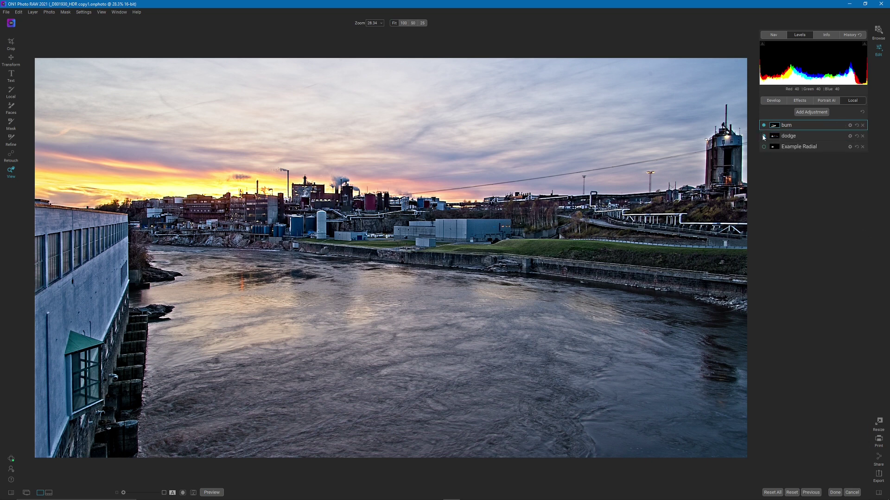
left_click(800, 126)
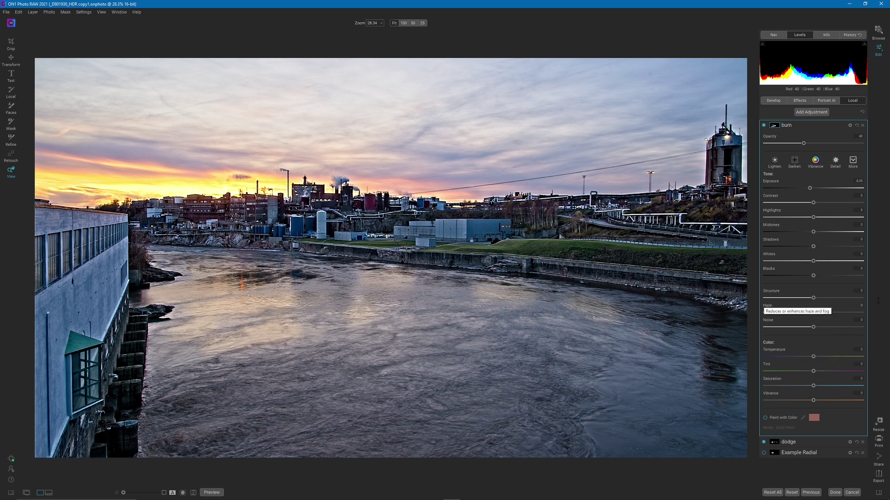
left_click(814, 125)
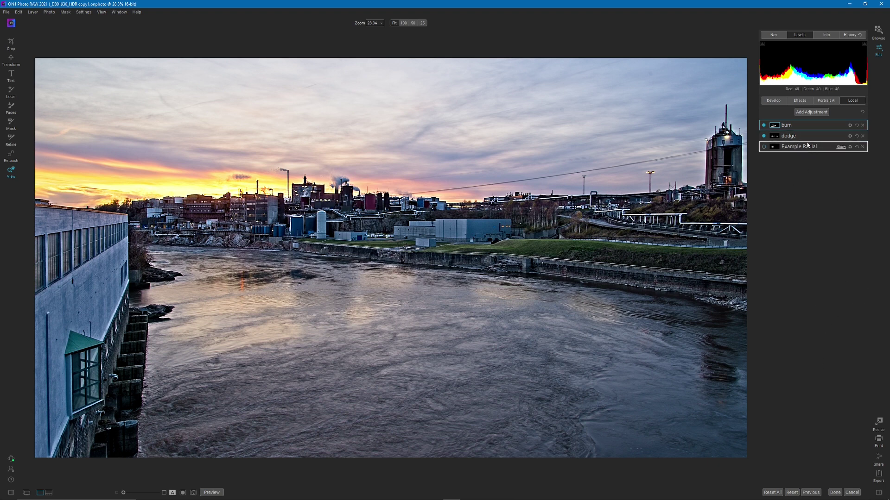
Switch off the dodge adjustment and enable Example Radial, toggling it to compare.
left_click(764, 135)
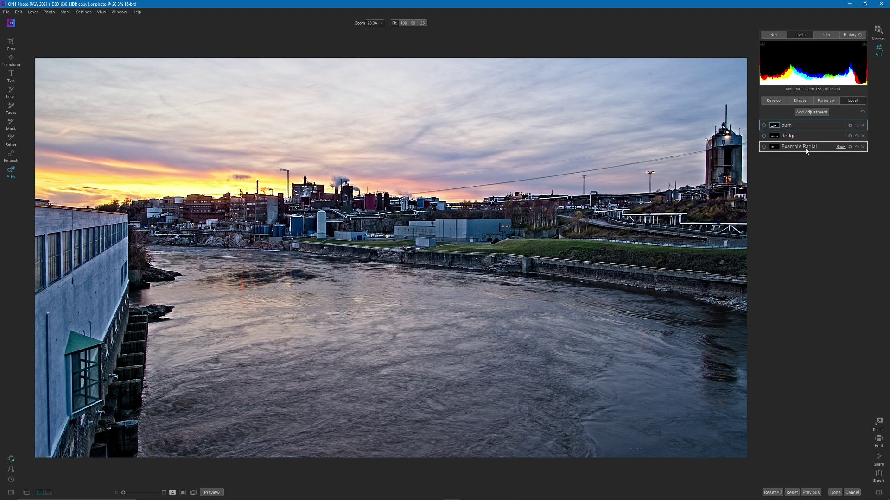
left_click(776, 148)
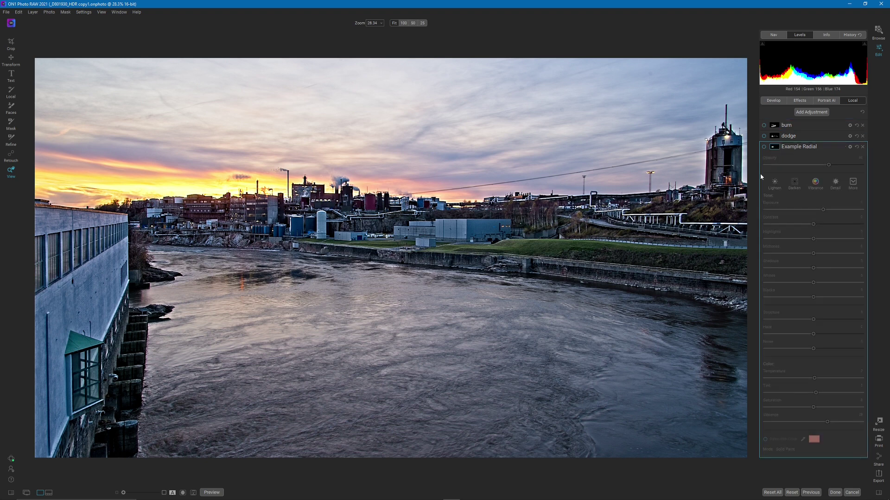
left_click(763, 146)
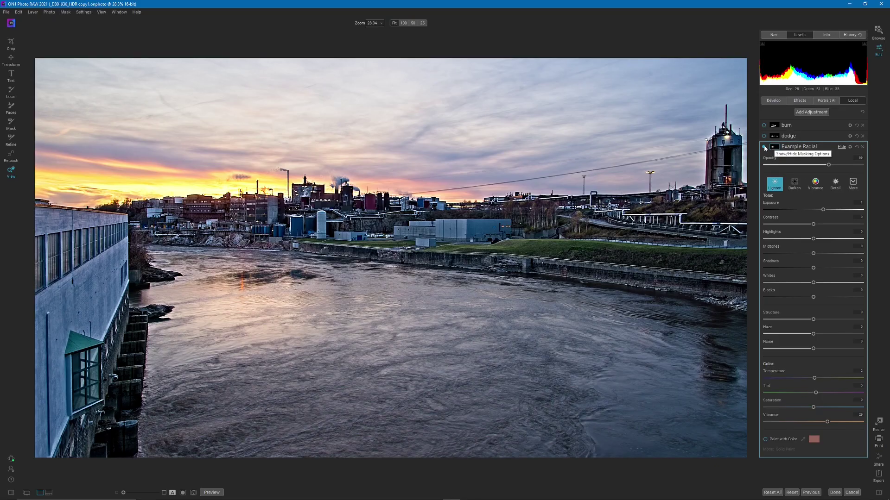
left_click(763, 147)
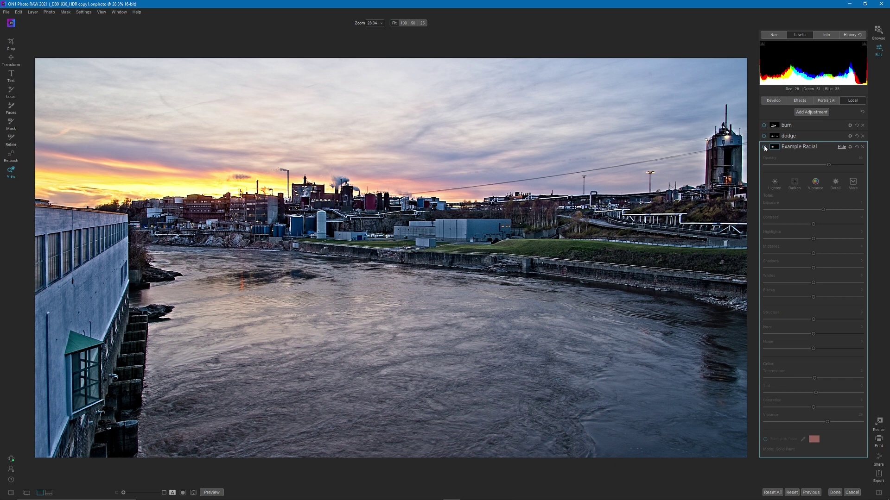
left_click(763, 147)
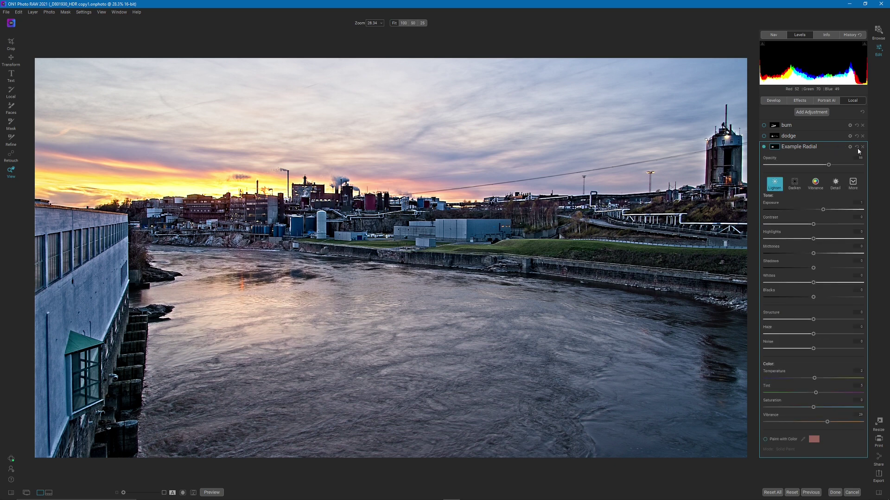
Reset Example Radial's mask, set its opacity to 100, and pick the Gradient Mask tool.
left_click(774, 147)
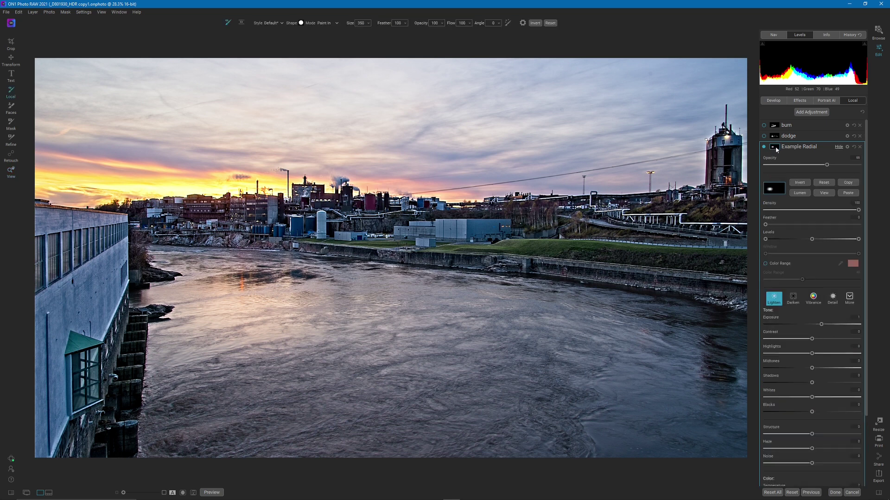
left_click(826, 184)
left_click_drag(827, 166, 869, 167)
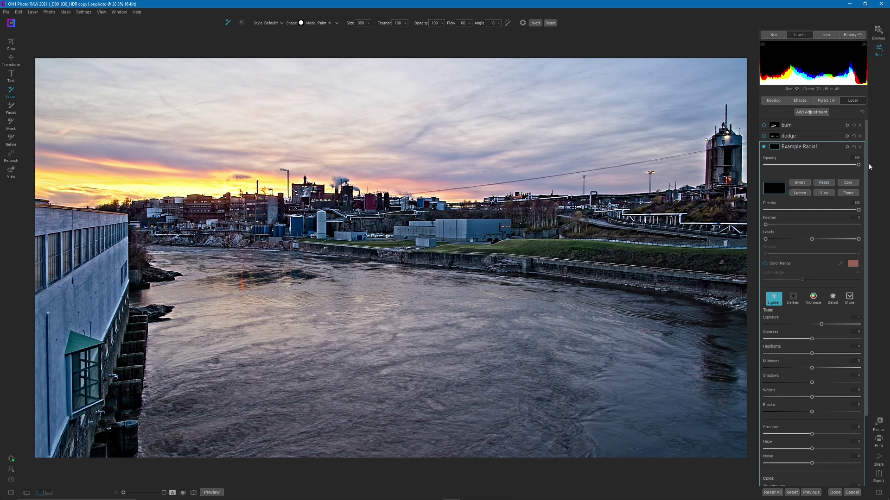
left_click(818, 148)
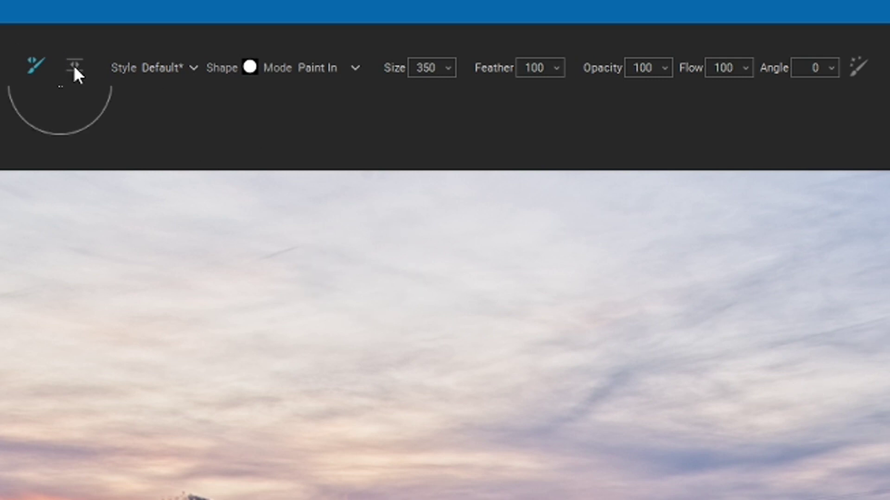
left_click(74, 68)
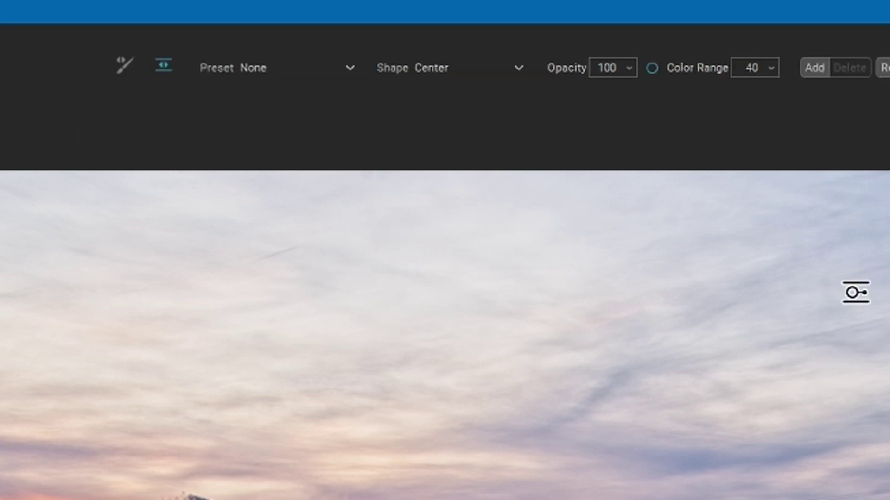
left_click(461, 69)
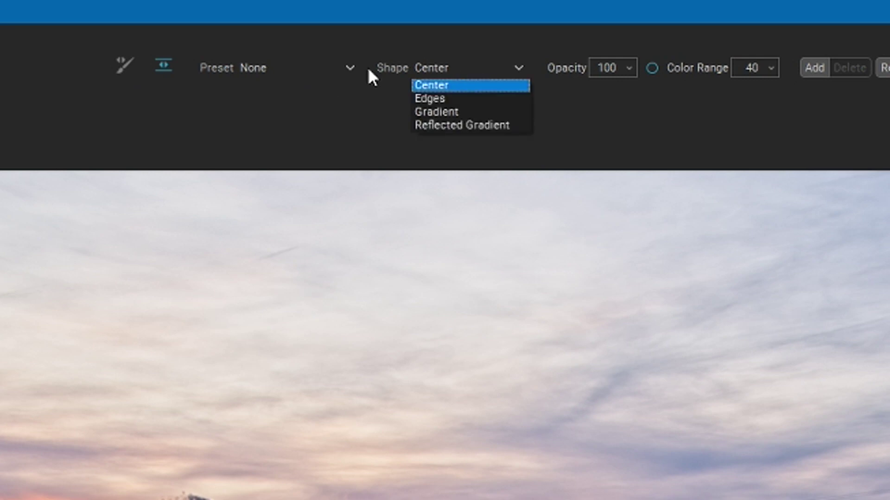
Draw a Center gradient mask and shape it into a small, flat oval on the left water.
left_click(435, 86)
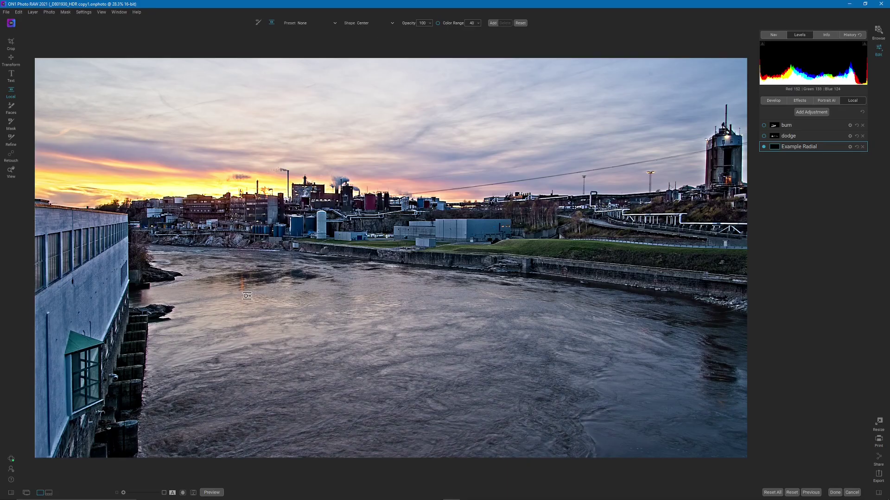
left_click_drag(242, 278, 231, 98)
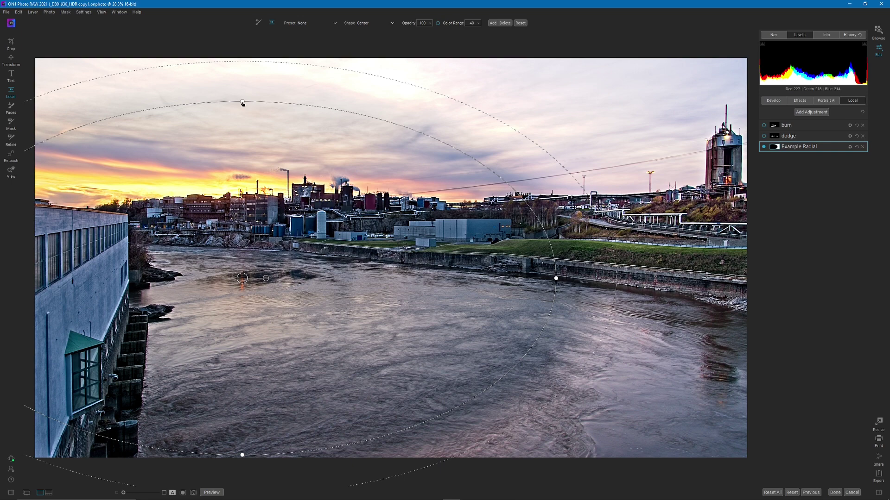
left_click_drag(243, 101, 242, 221)
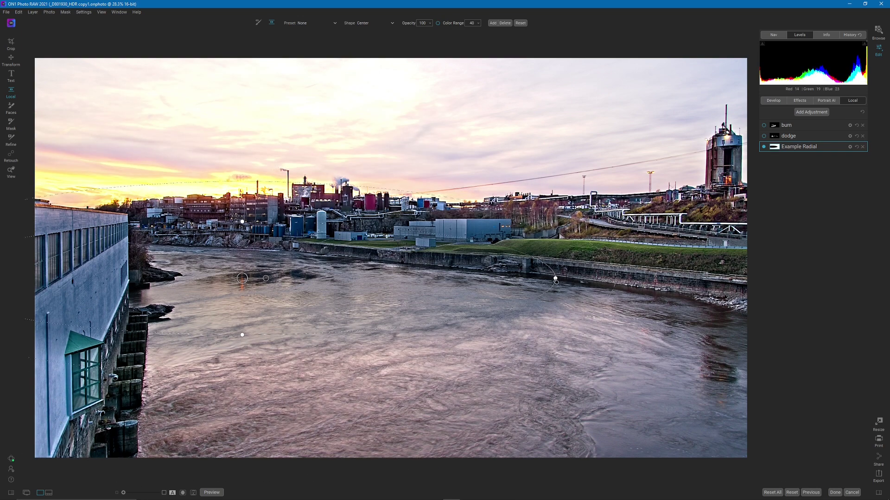
left_click_drag(555, 279, 321, 299)
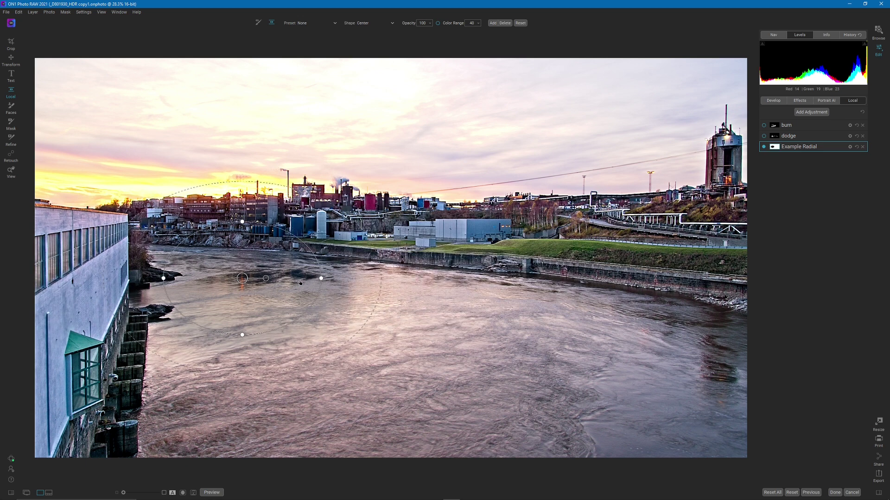
left_click_drag(241, 222, 242, 245)
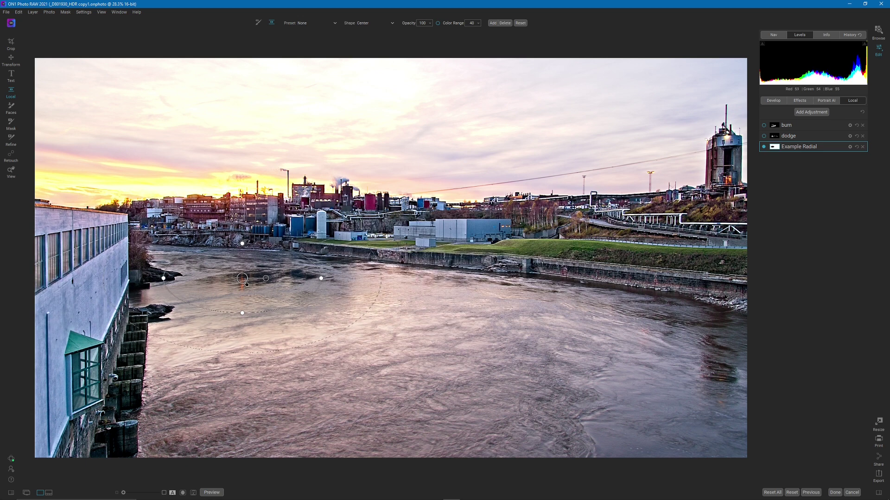
left_click_drag(242, 280, 257, 309)
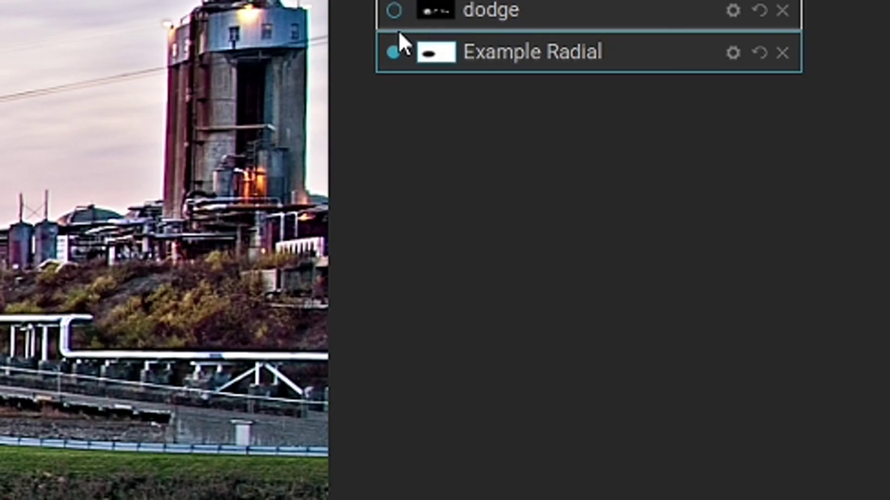
Invert the Example Radial mask and show it in Grayscale view mode.
left_click(433, 51)
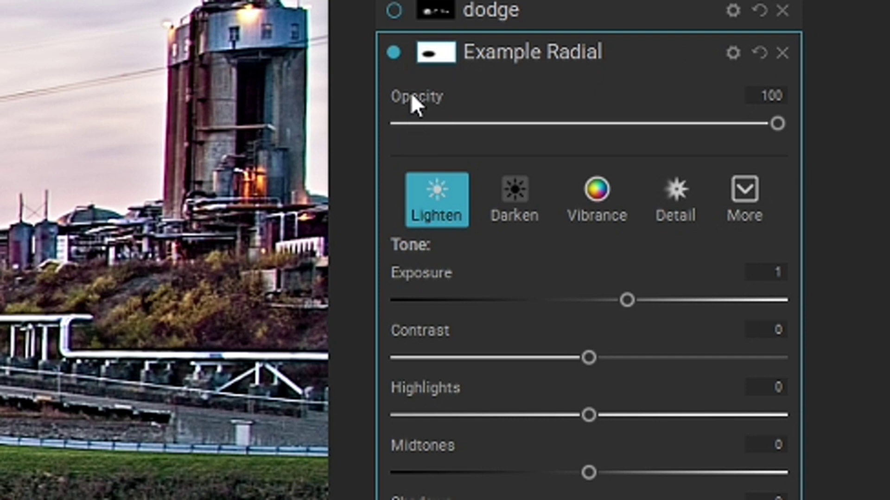
left_click(440, 56)
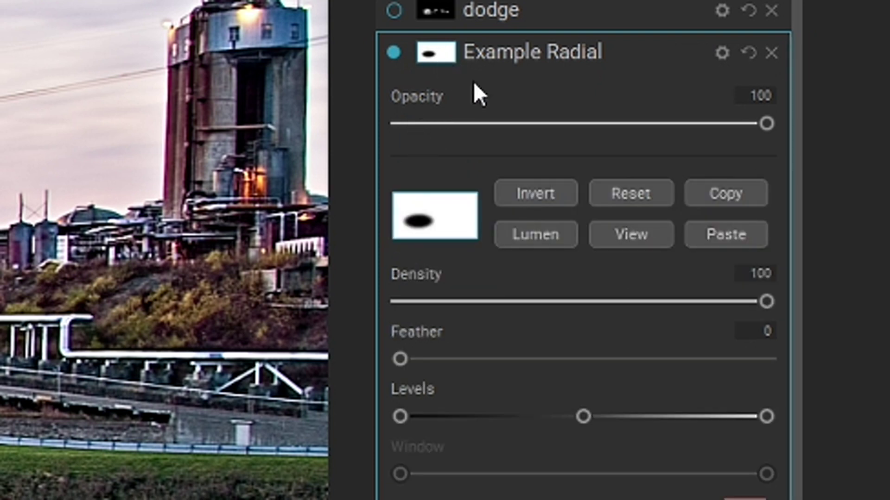
left_click(532, 194)
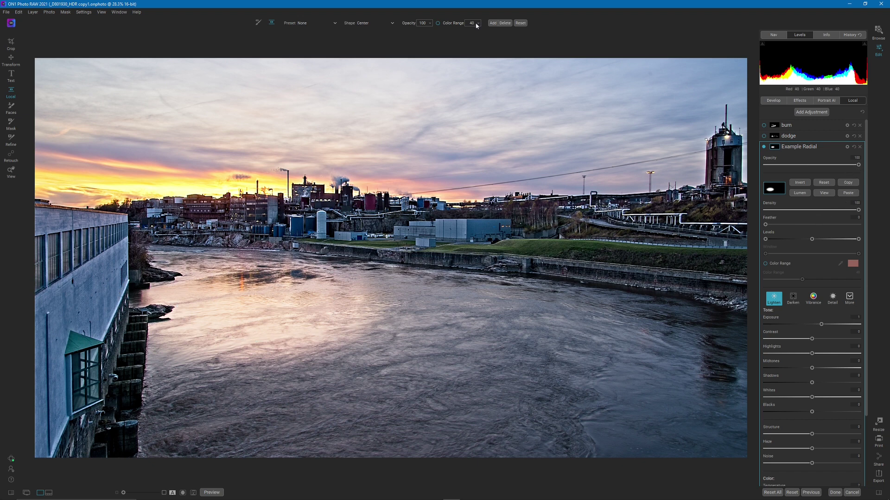
left_click(825, 194)
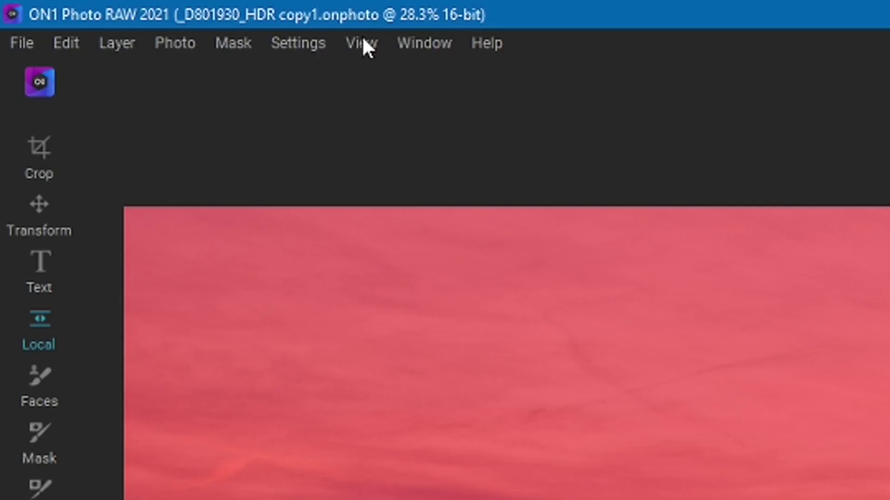
left_click(220, 50)
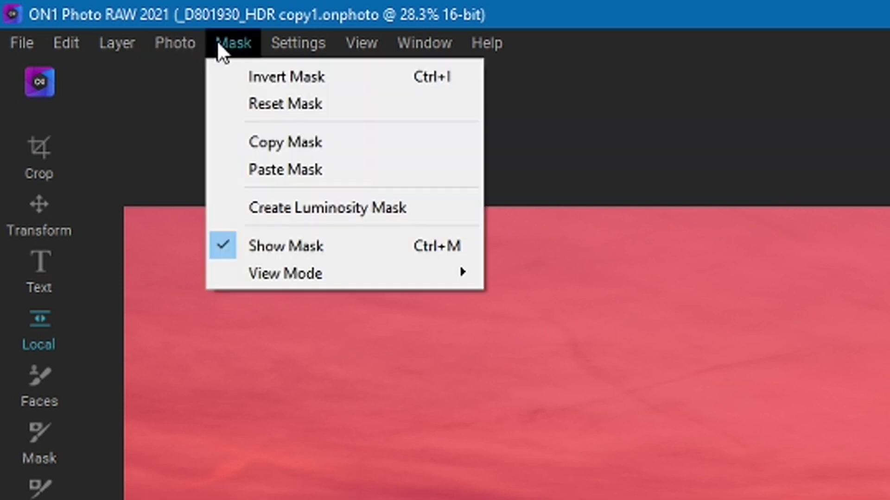
mouse_move(310, 272)
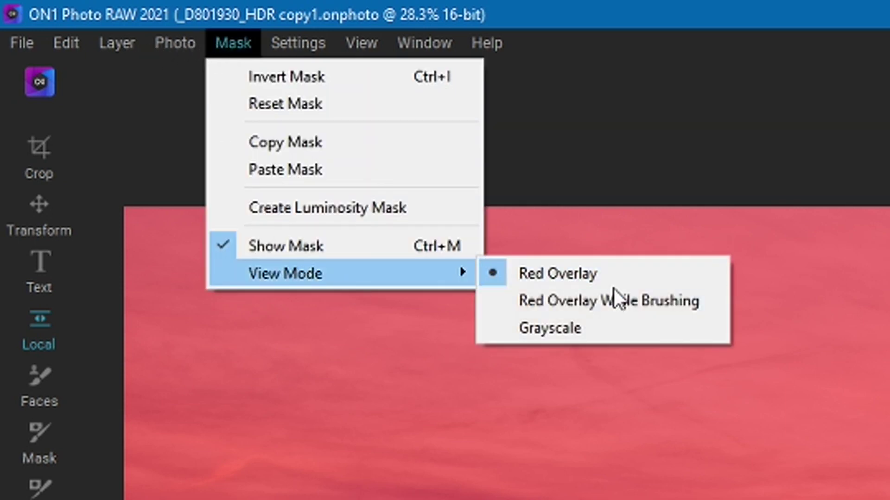
left_click(586, 328)
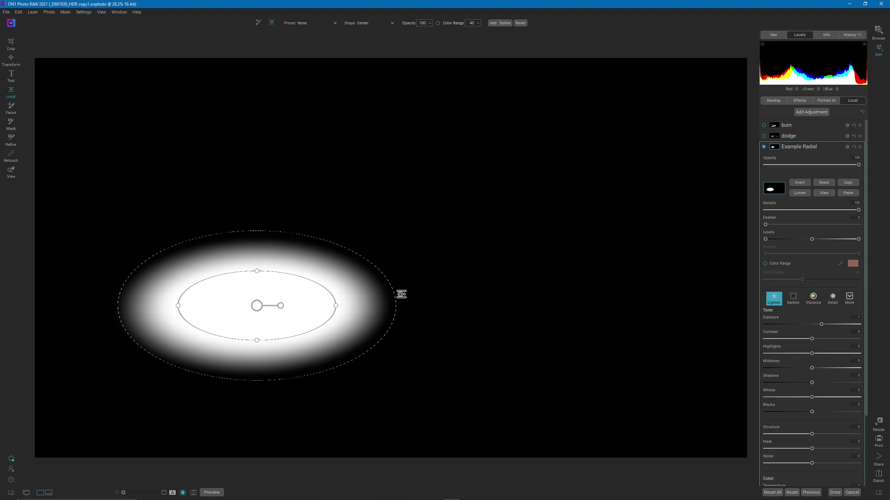
Widen the mask's feather, shrink its inner core, and hide the mask view with Ctrl+M.
left_click_drag(395, 296, 583, 296)
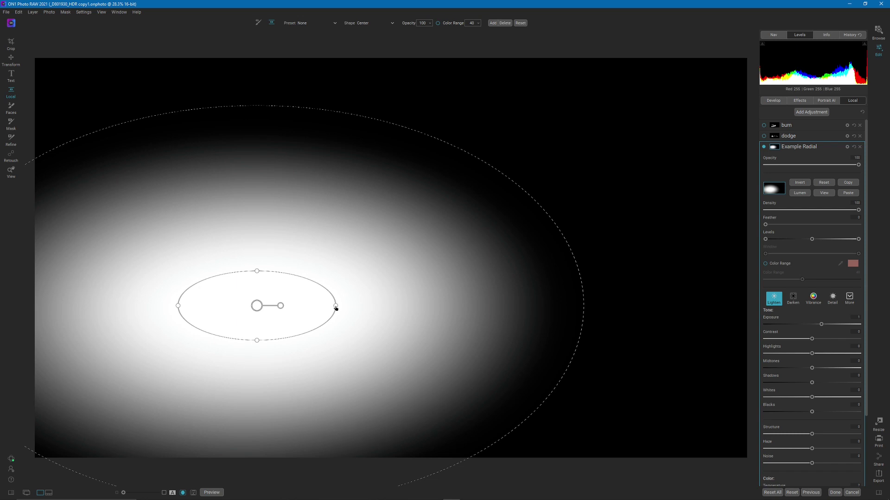
left_click_drag(336, 307, 259, 321)
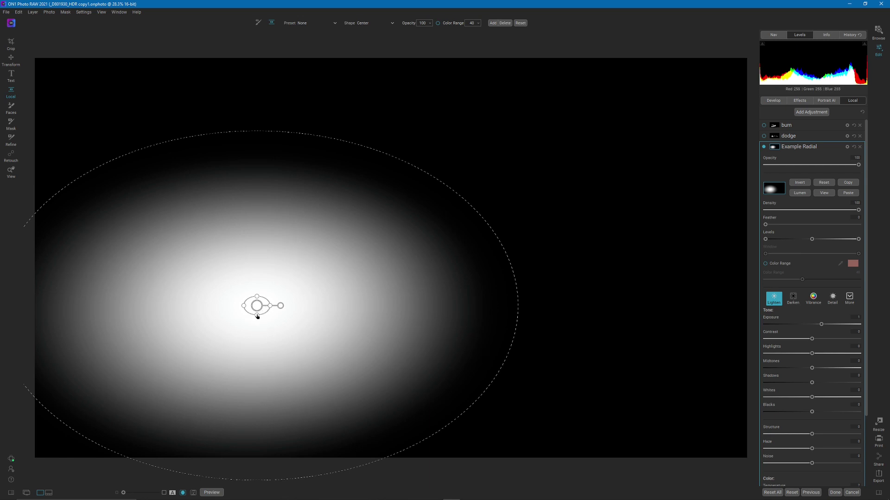
left_click_drag(256, 317, 257, 313)
left_click_drag(270, 308, 267, 307)
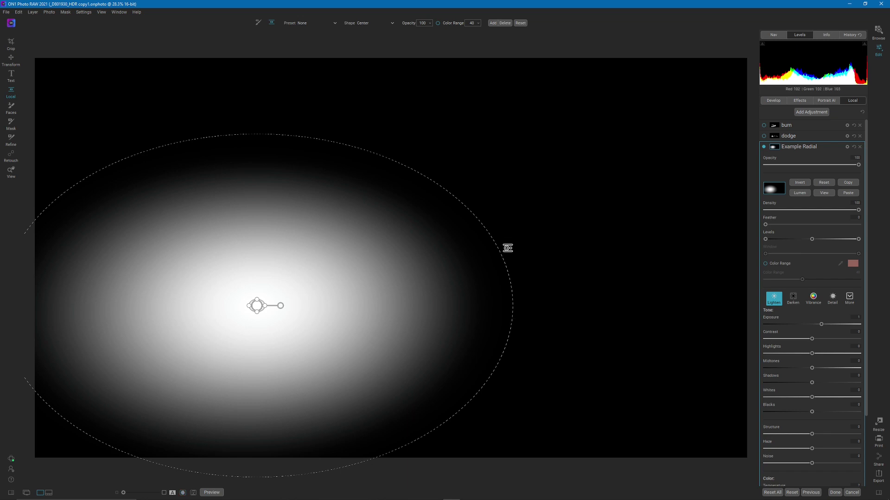
key("ctrl+m")
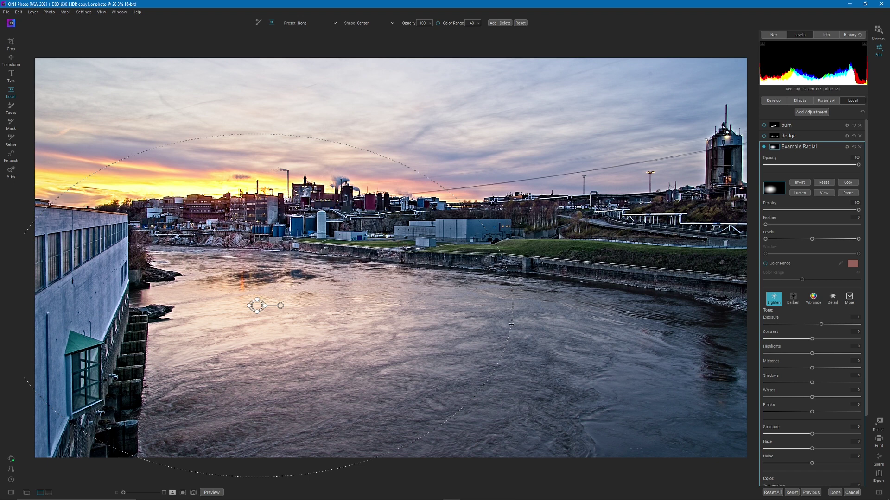
Shrink the radial glow on the water and tilt its ellipse clockwise.
left_click_drag(511, 325, 337, 338)
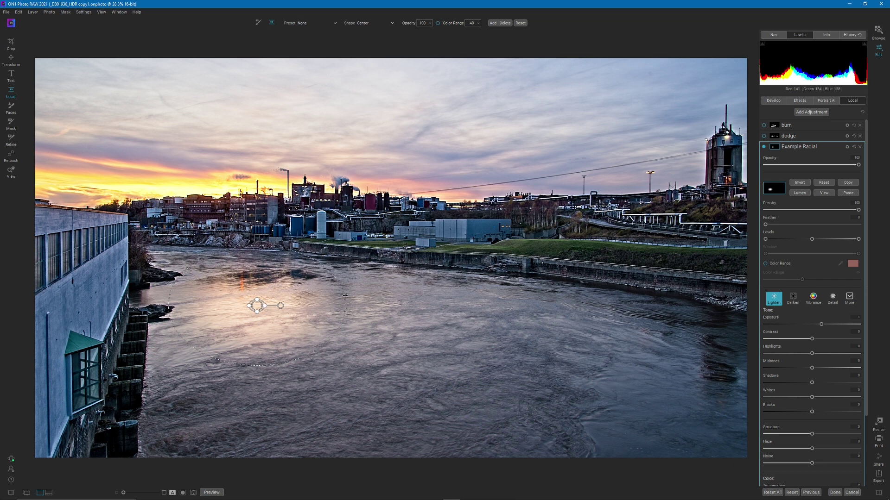
left_click_drag(344, 300, 350, 299)
left_click_drag(280, 306, 262, 322)
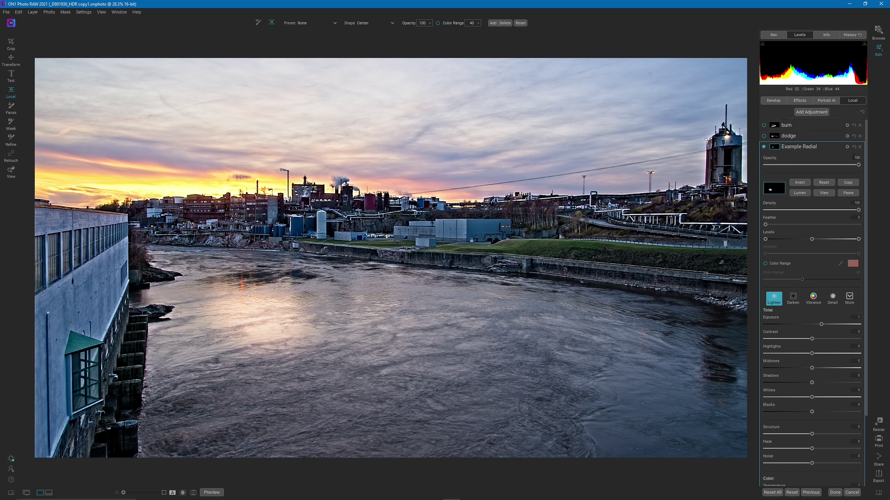
Save Example Radial's settings as a new style named 'Dodge Radial'.
left_click(848, 148)
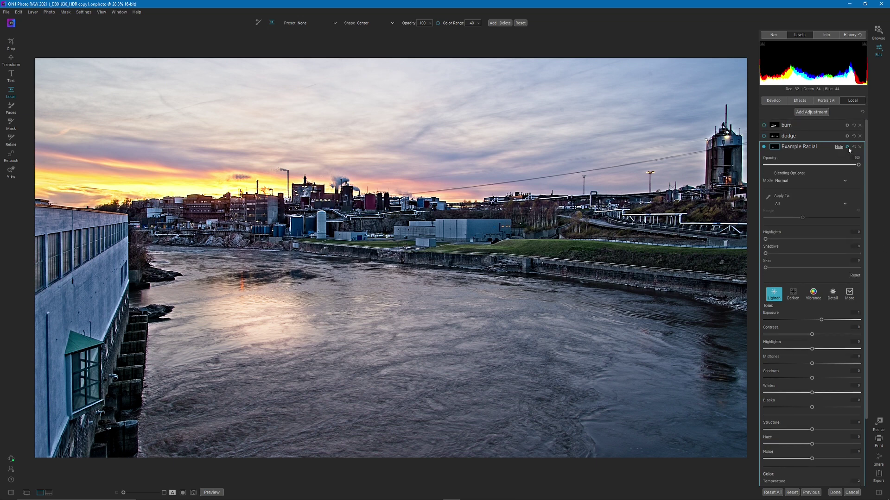
left_click(847, 148)
left_click(849, 181)
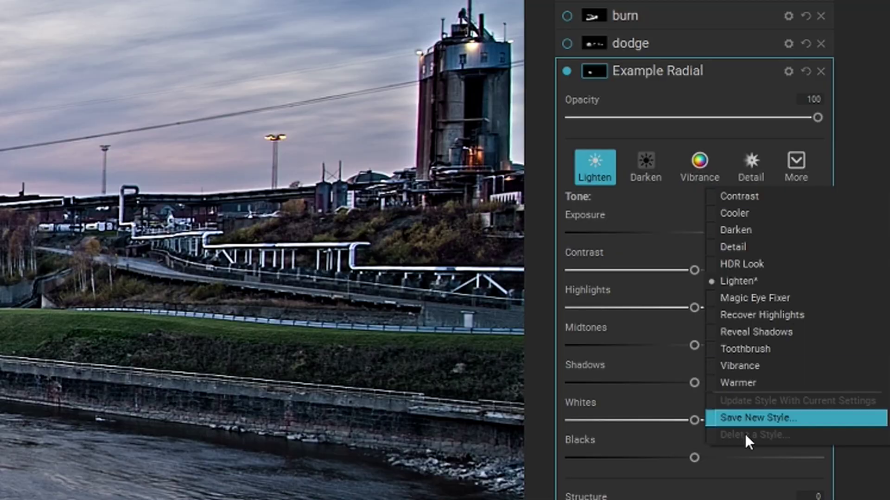
left_click(745, 417)
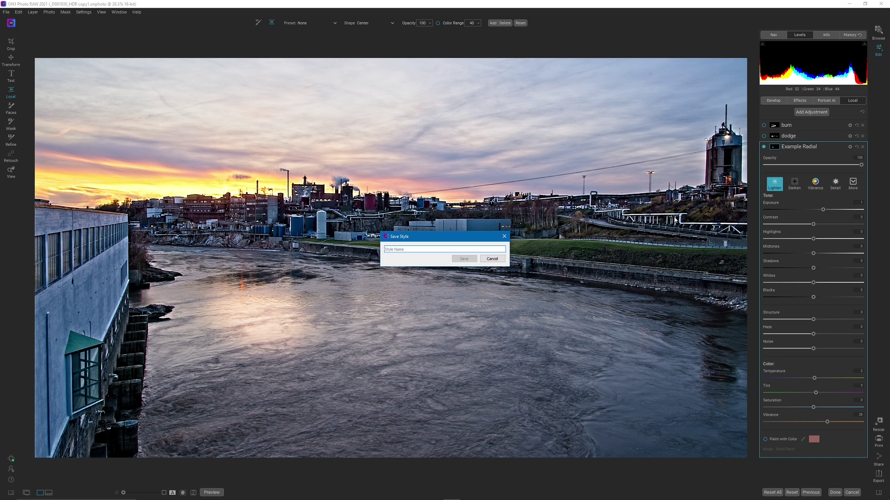
type("Dodge Radial")
left_click(464, 259)
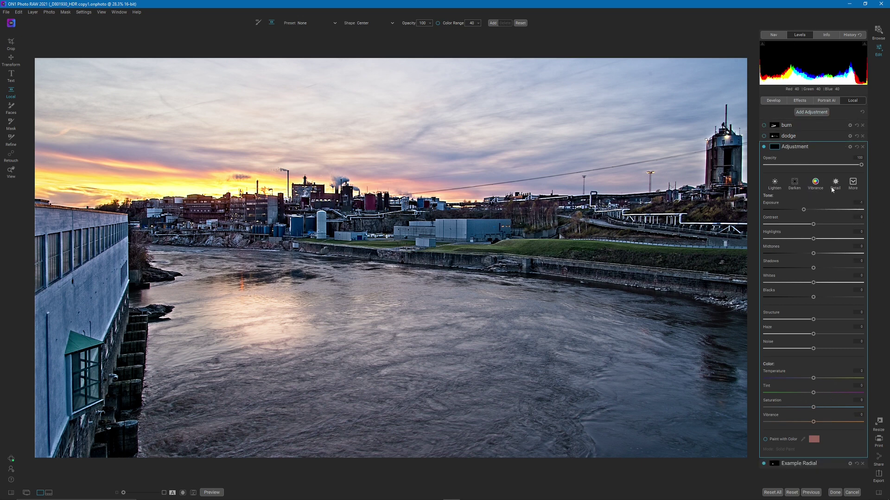
Apply the Dodge Radial style, position and shrink its glow on the left water, and adjust its opacity.
left_click(853, 185)
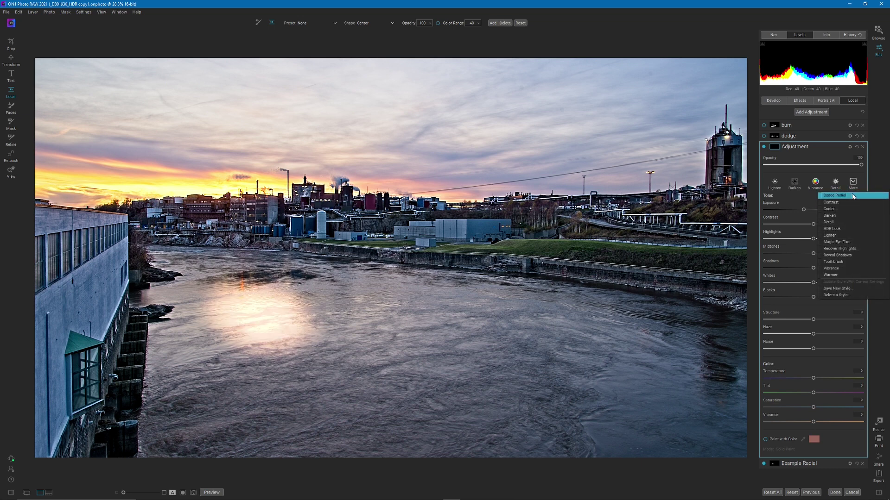
left_click(853, 196)
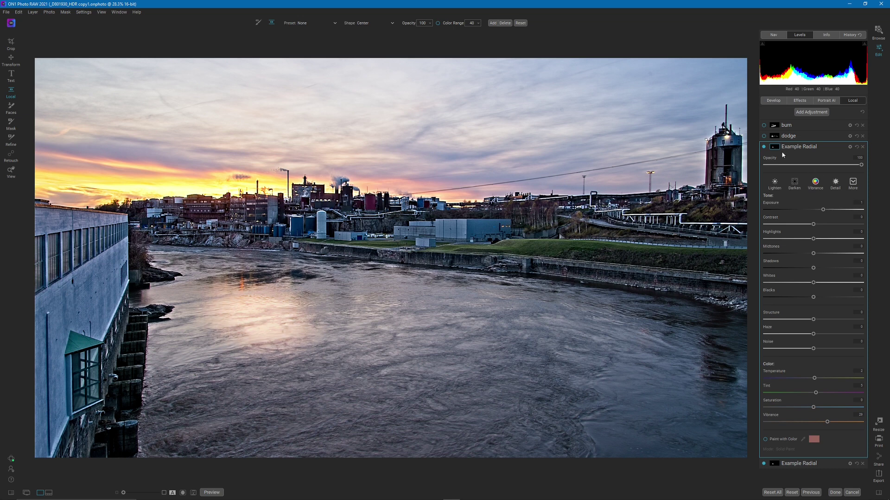
mouse_move(259, 315)
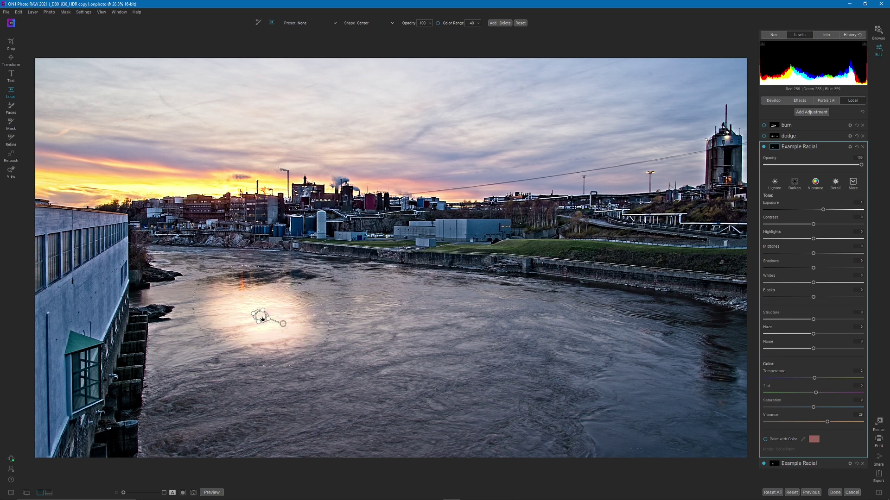
left_click_drag(263, 318, 290, 278)
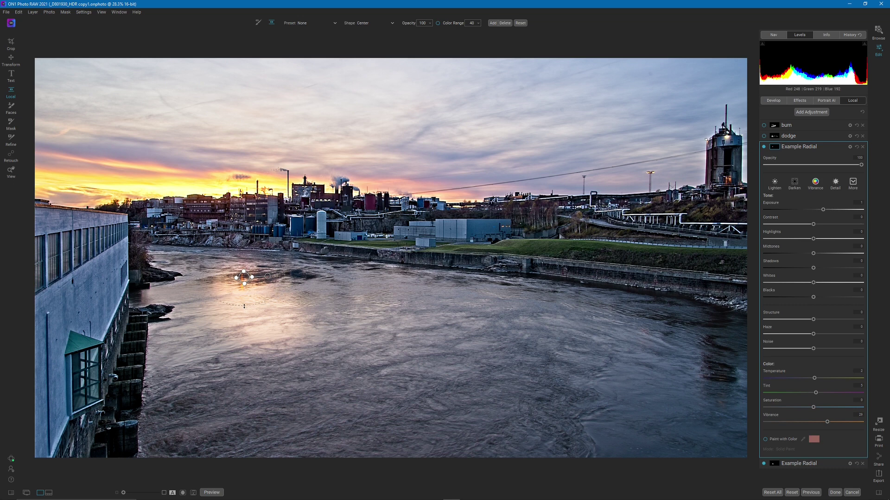
left_click_drag(243, 309, 244, 303)
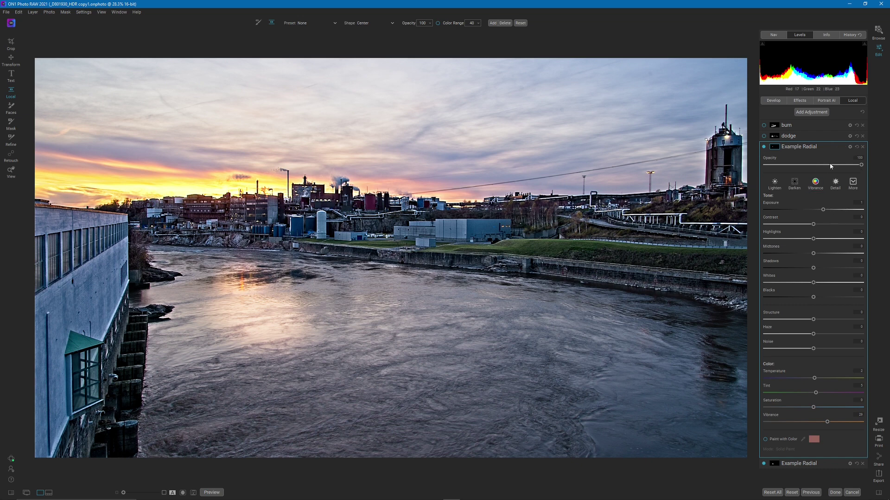
left_click_drag(829, 166, 813, 166)
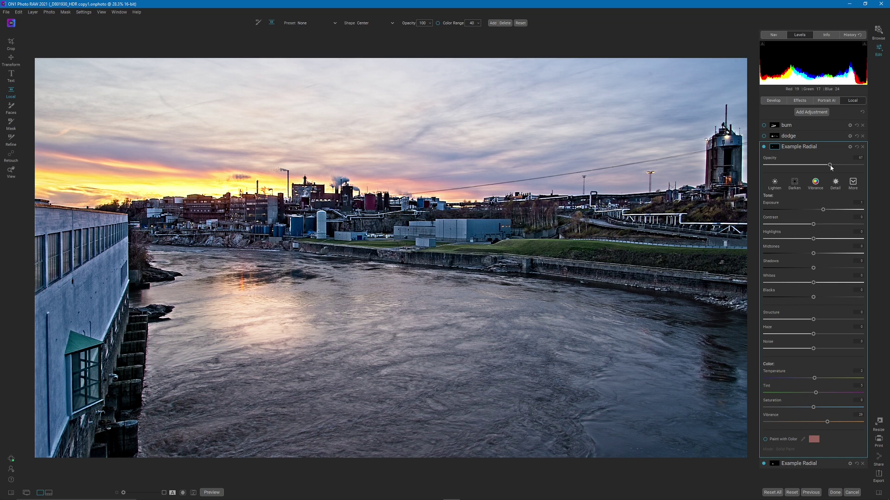
Lower the second Example Radial layer's opacity to about half.
left_click(825, 146)
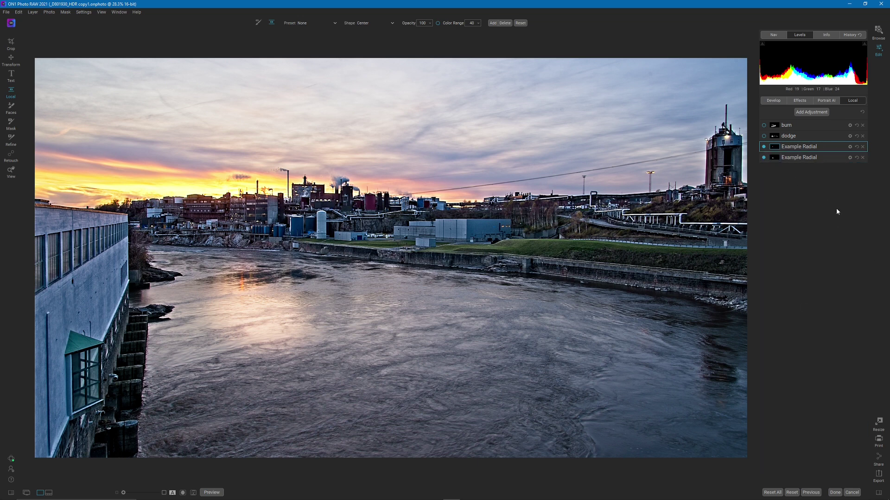
left_click(815, 157)
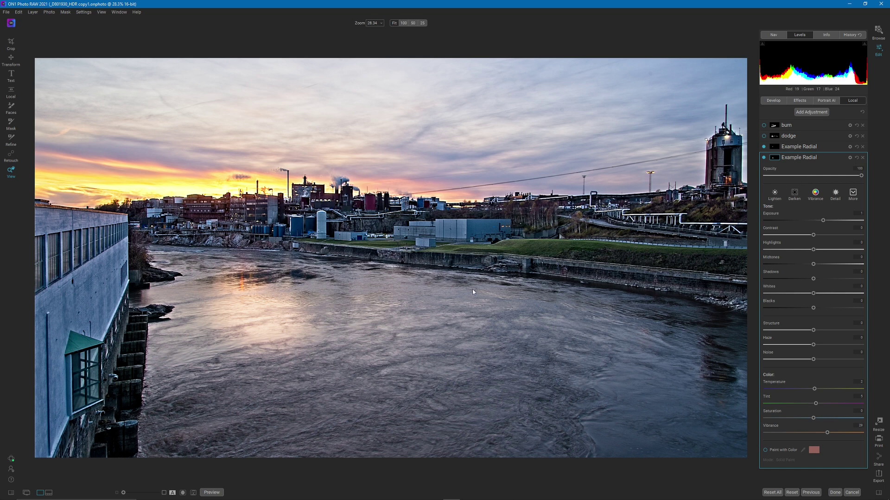
left_click(814, 176)
left_click(815, 158)
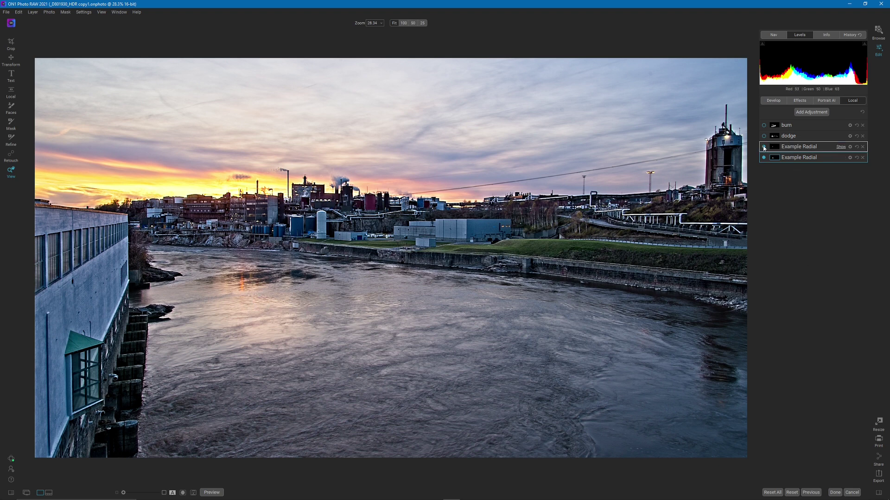
Switch the Example Radial layers off and back on to compare the effect.
left_click(764, 158)
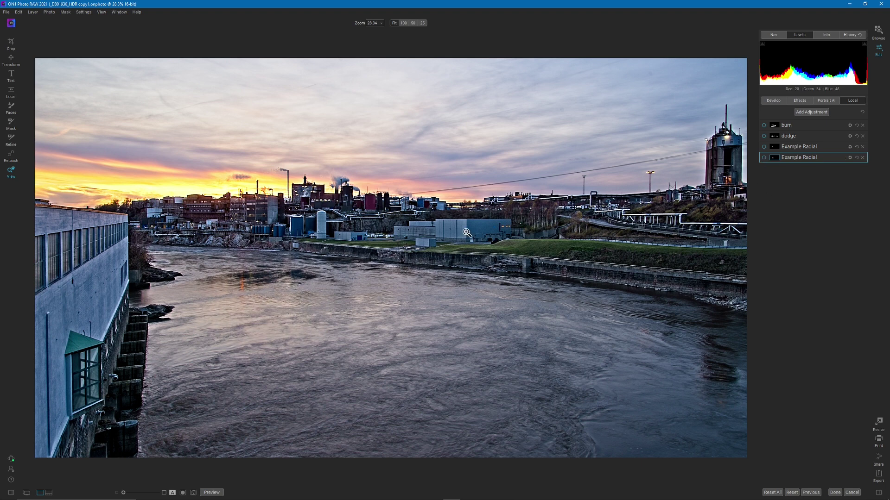
left_click(763, 157)
left_click(763, 146)
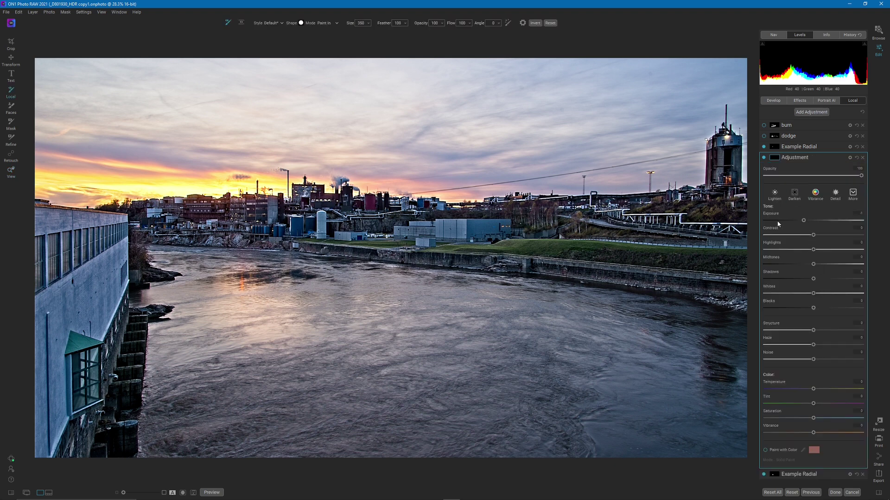
Set the new adjustment's exposure to -0.35 and mask it with a Linear Bottom gradient preset.
left_click_drag(805, 224, 811, 223)
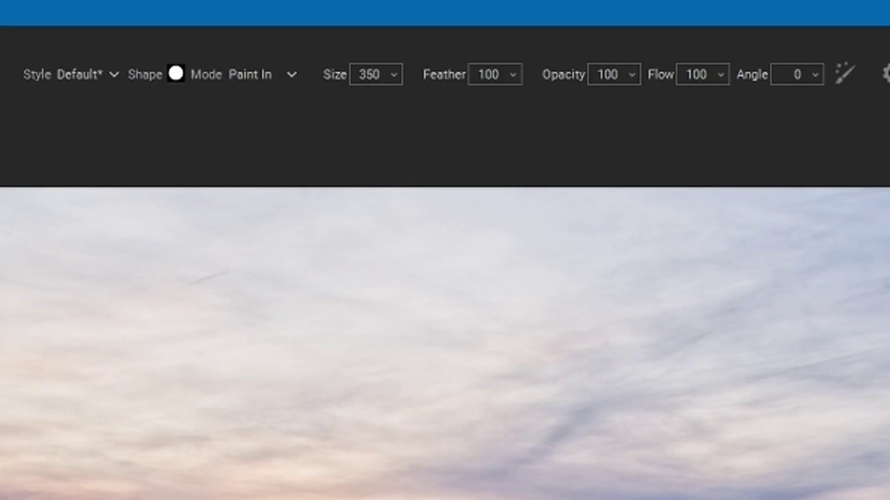
left_click(2, 85)
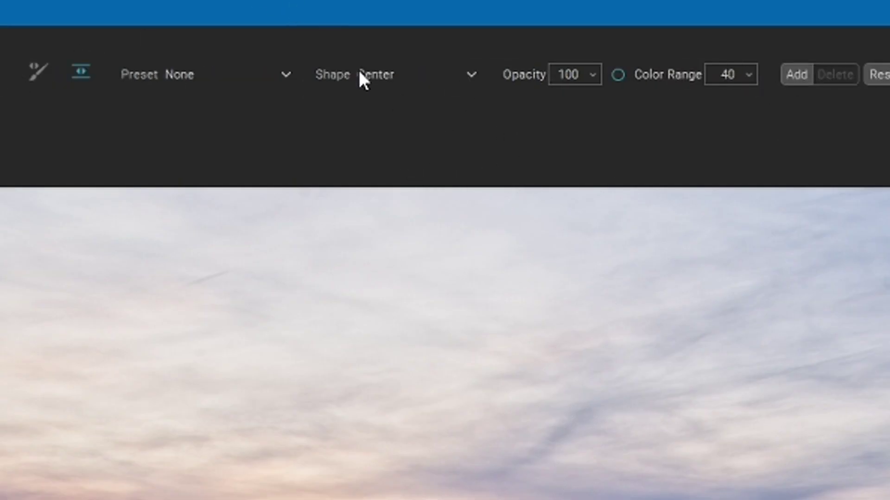
left_click(371, 69)
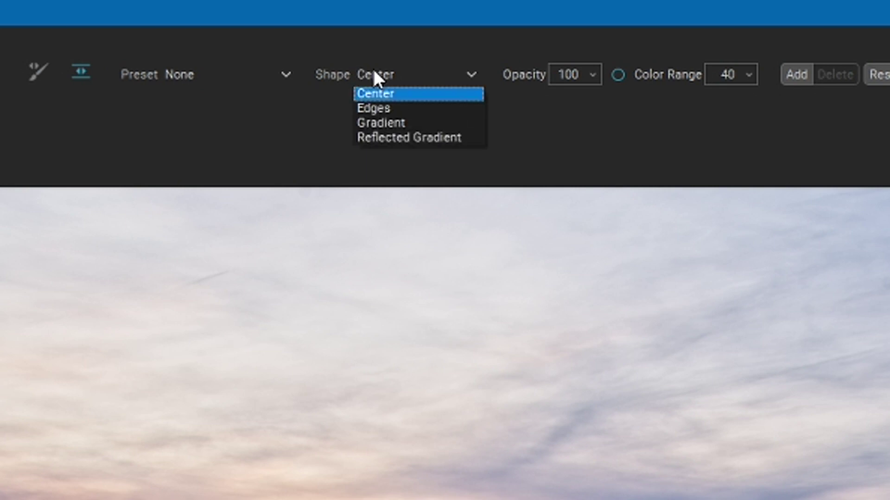
left_click(176, 69)
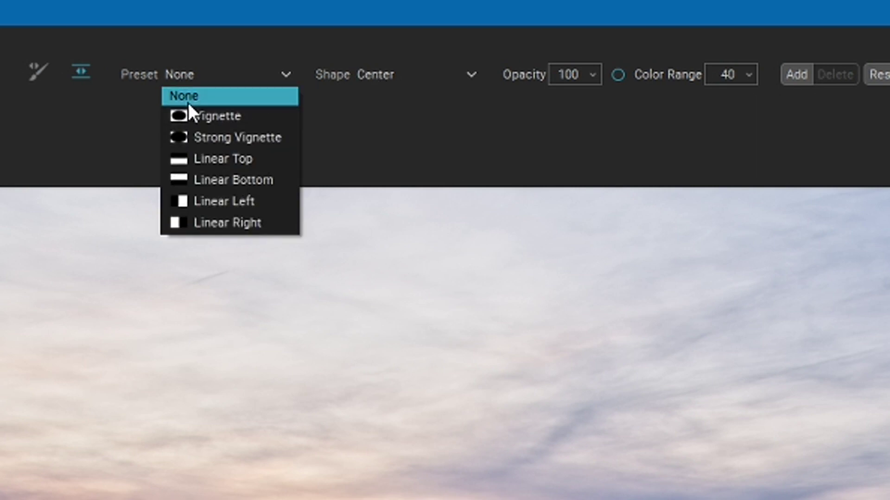
left_click(284, 180)
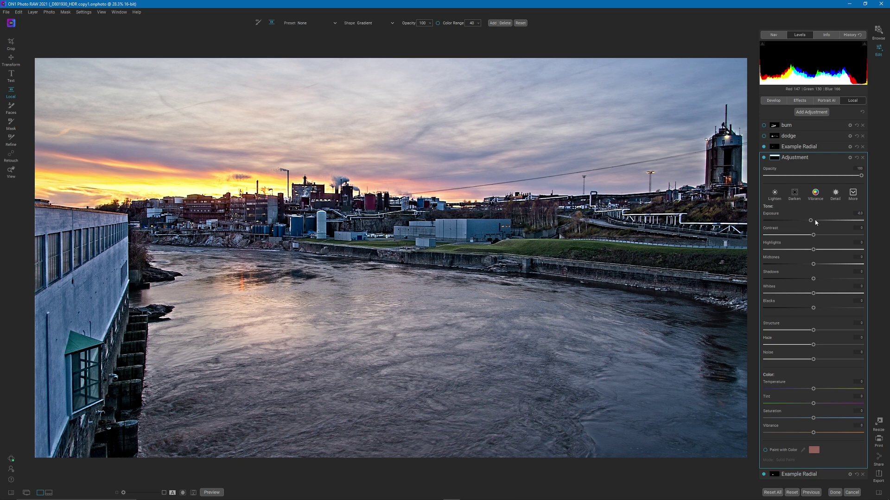
Darken the exposure to -0.45 and rotate the gradient mask along the sunset horizon.
left_click_drag(809, 221, 805, 222)
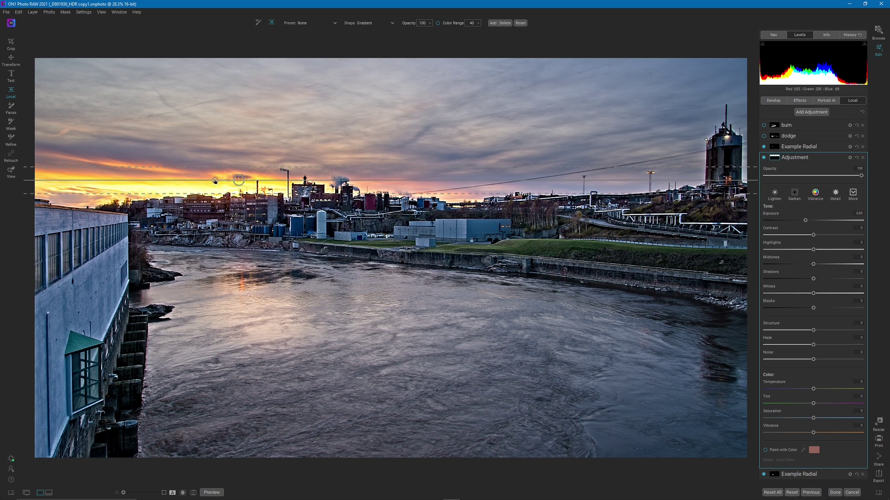
left_click_drag(214, 180, 649, 373)
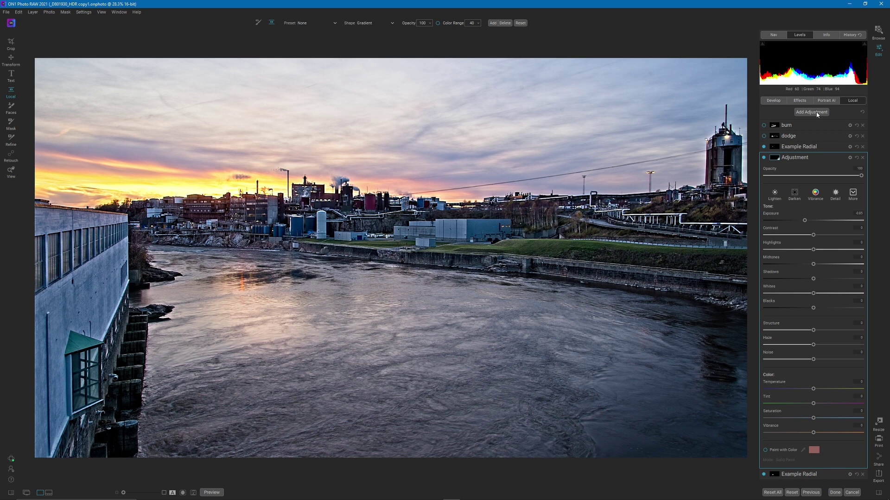
Add a new adjustment using the Lighten preset with Temperature 2 and Vibrance 20.
left_click(812, 113)
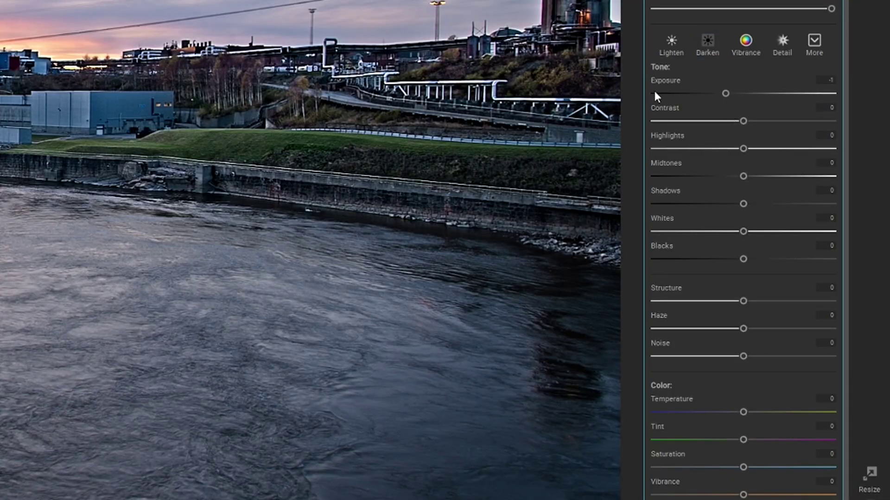
left_click(660, 47)
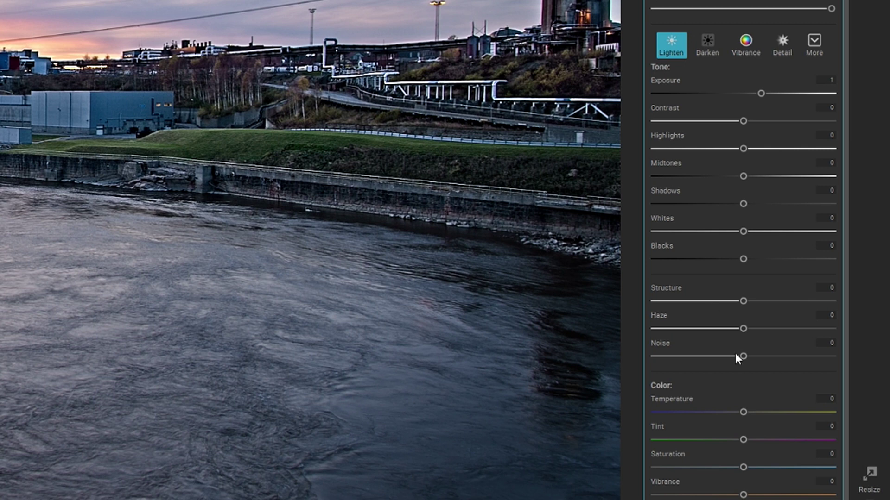
left_click(830, 397)
left_click(761, 495)
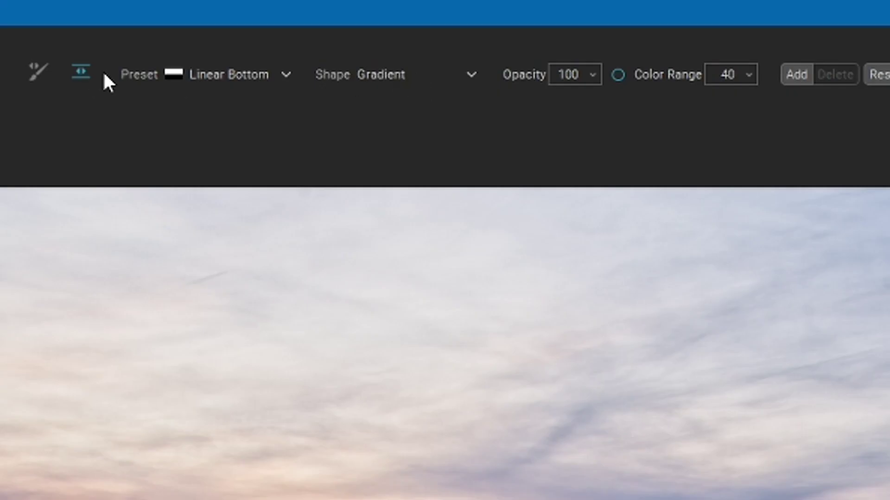
Place an inverted Center radial mask on the tower at right.
left_click(385, 78)
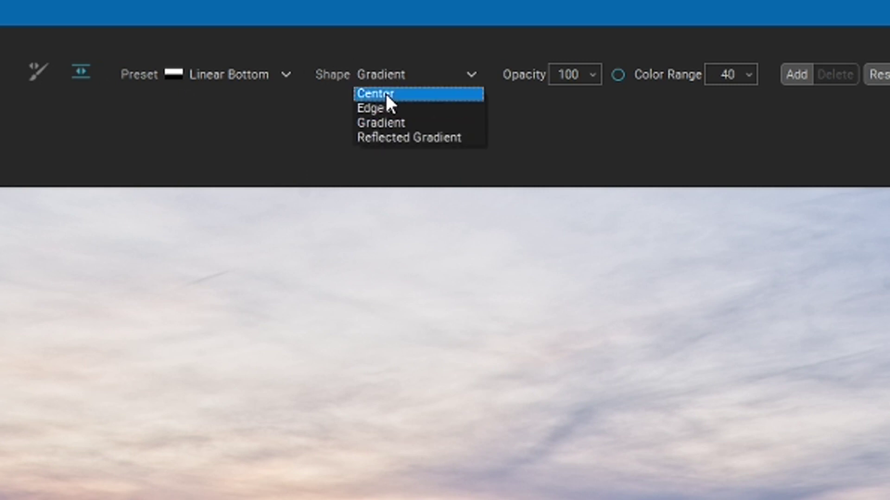
left_click(385, 92)
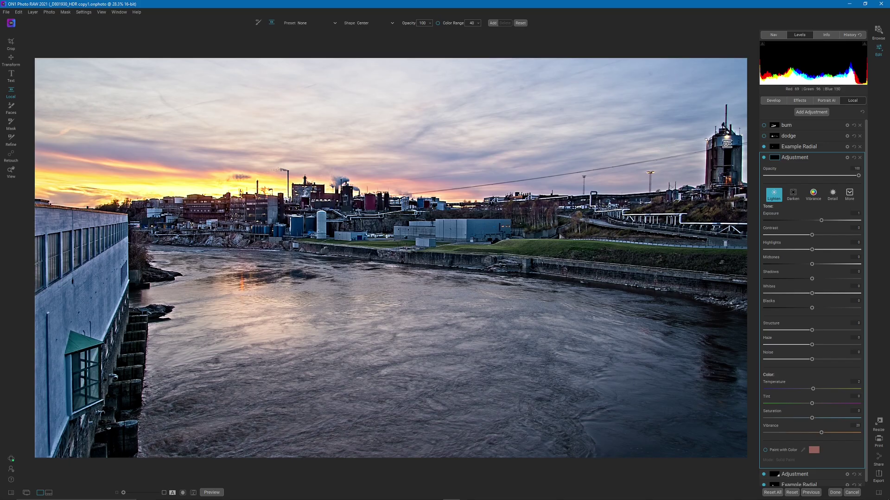
left_click(710, 142)
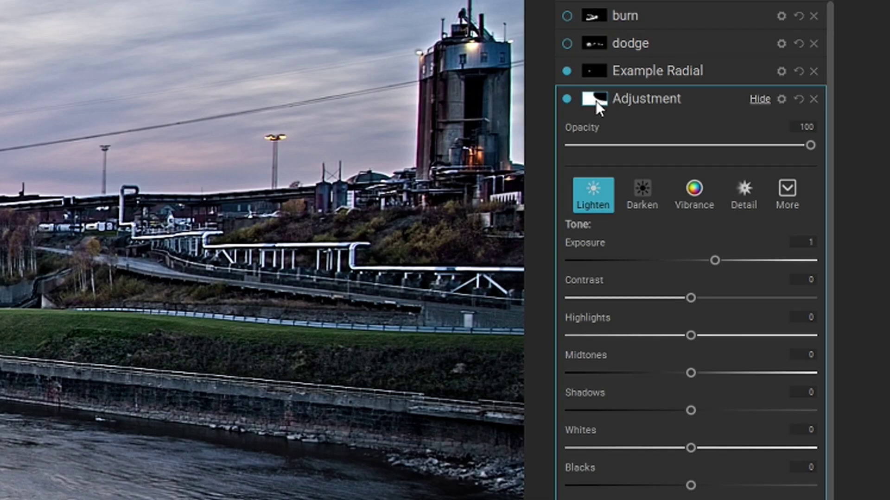
left_click(772, 158)
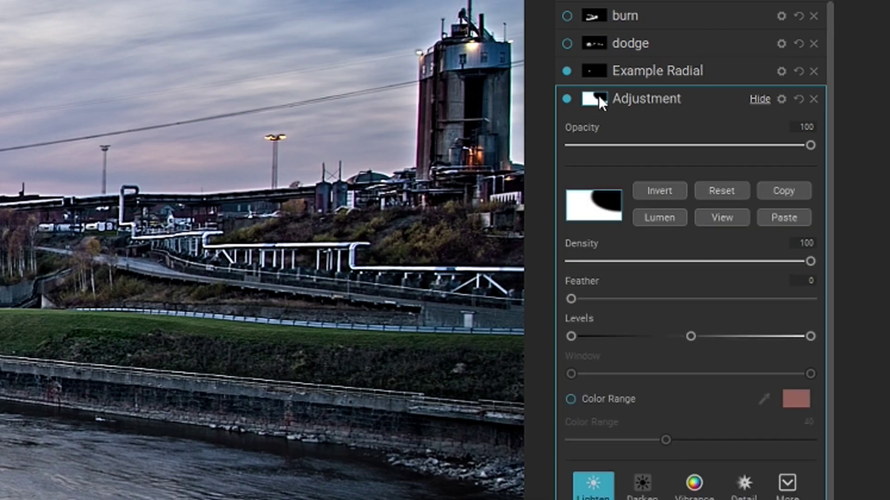
left_click(658, 190)
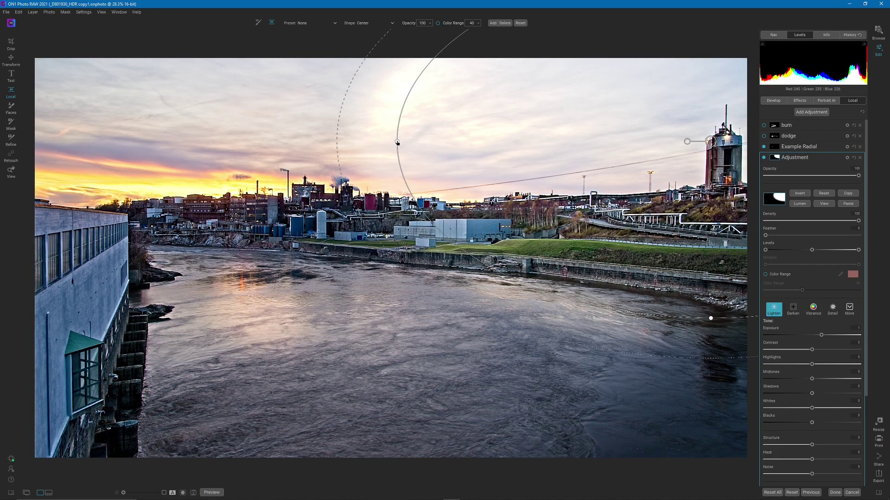
Reshape the radial mask into a small narrow oval tightly around the tower.
left_click_drag(397, 143, 634, 142)
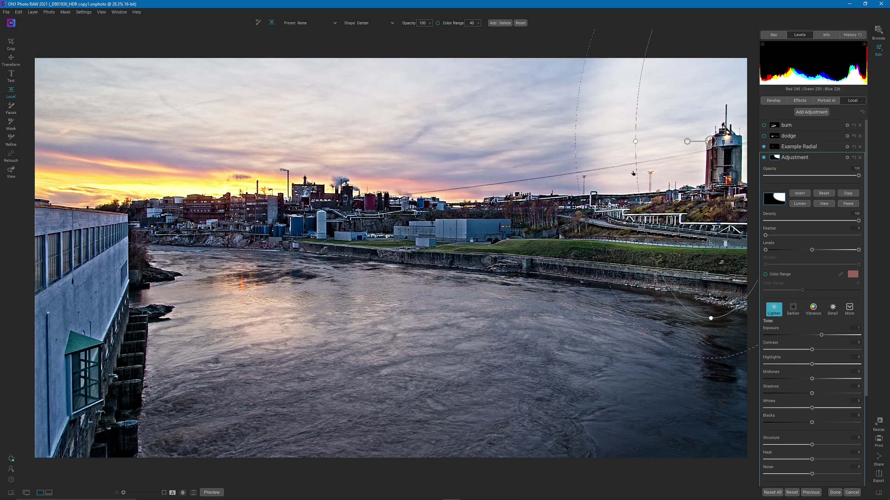
left_click_drag(711, 320, 640, 156)
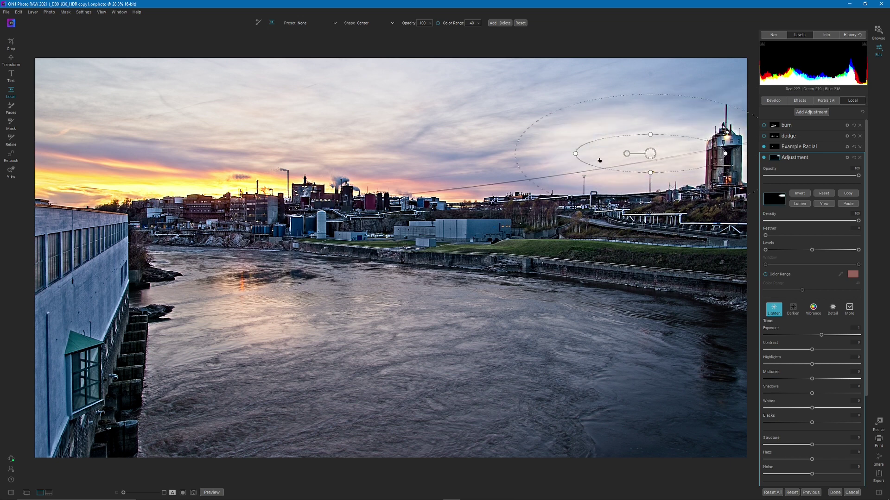
left_click_drag(576, 154, 727, 141)
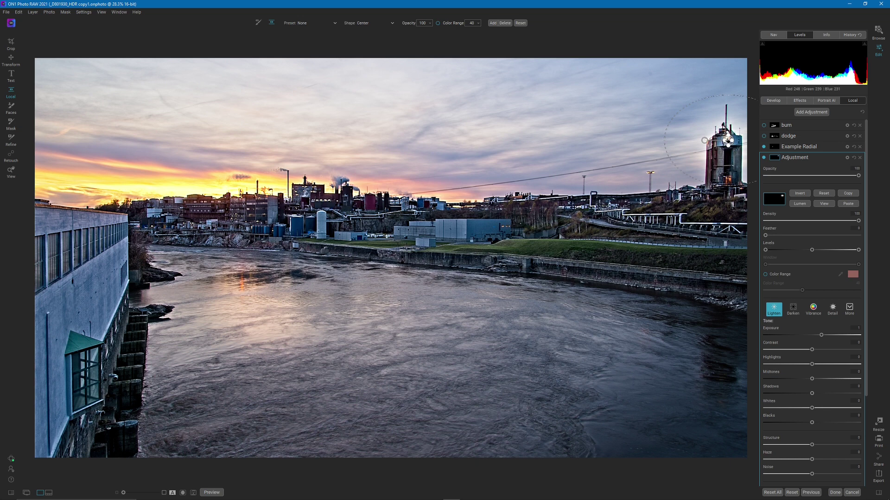
left_click_drag(729, 141, 730, 140)
left_click_drag(718, 100, 727, 123)
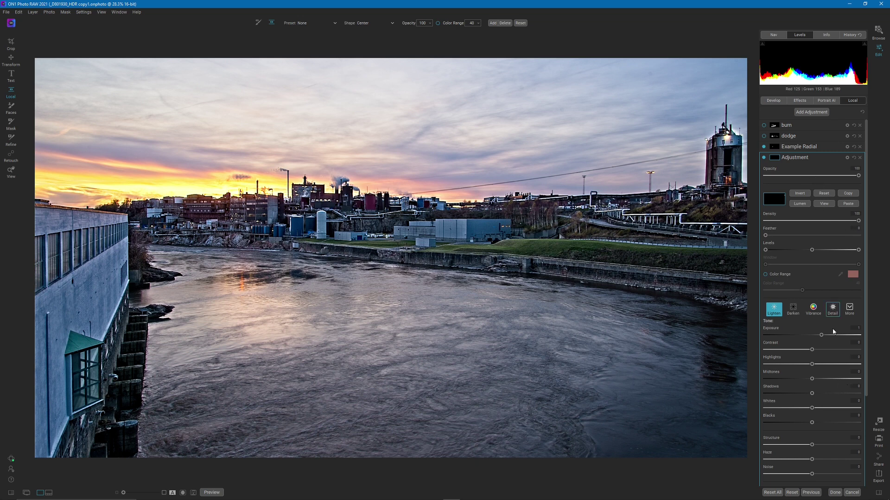
Compare the lightening adjustment off and on, then move its radial spot onto the light pole.
left_click(764, 158)
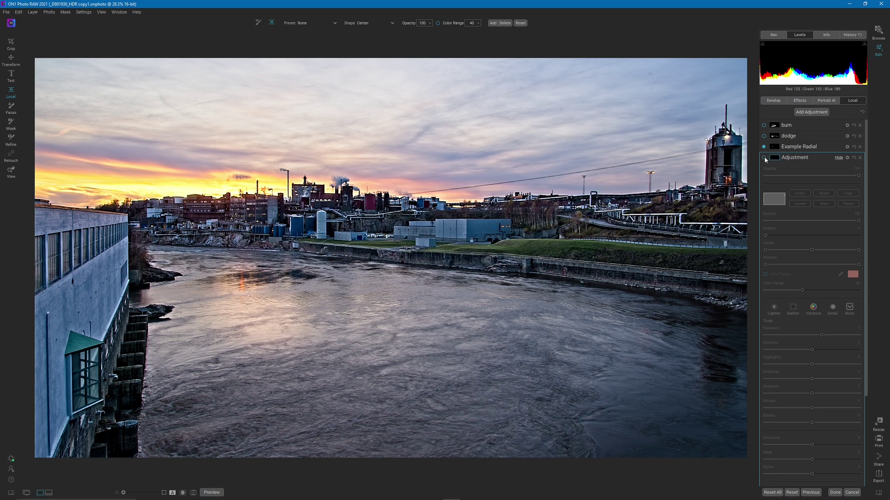
left_click(764, 158)
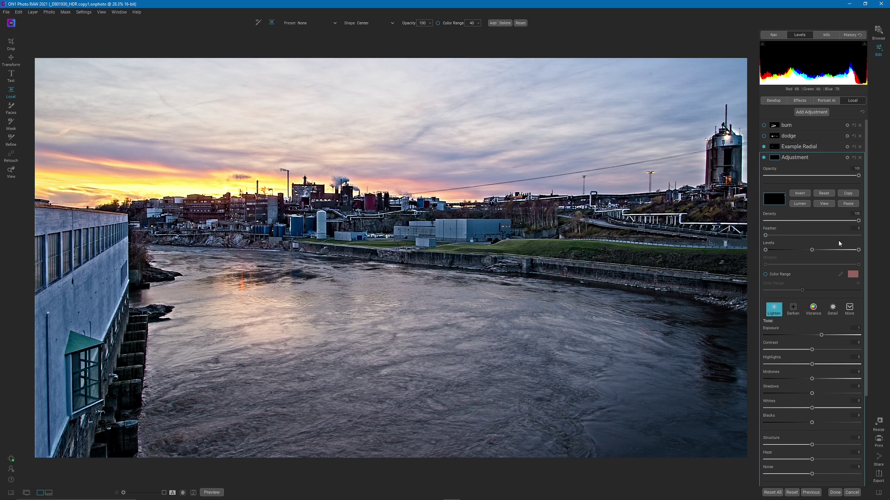
left_click(728, 139)
left_click(728, 139)
left_click_drag(728, 139, 728, 184)
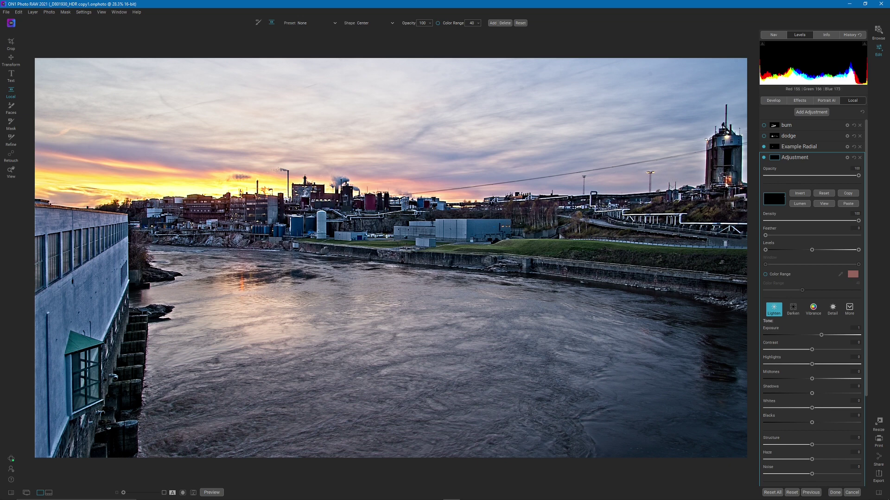
left_click_drag(727, 178, 650, 173)
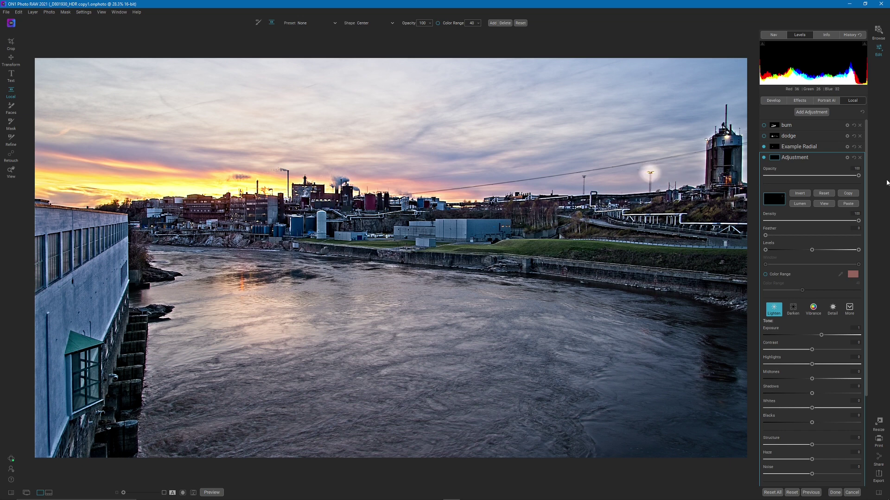
Lower the adjustment's opacity to about 26 and toggle it to compare.
left_click(808, 176)
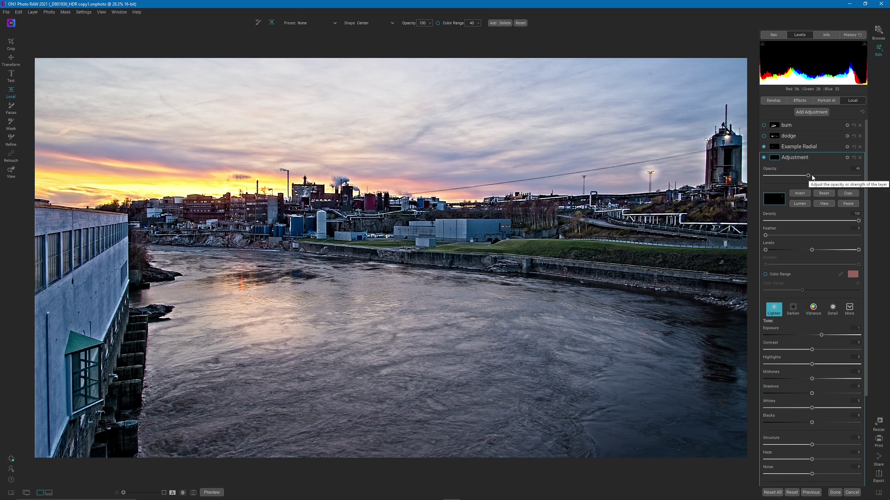
left_click_drag(809, 176, 815, 177)
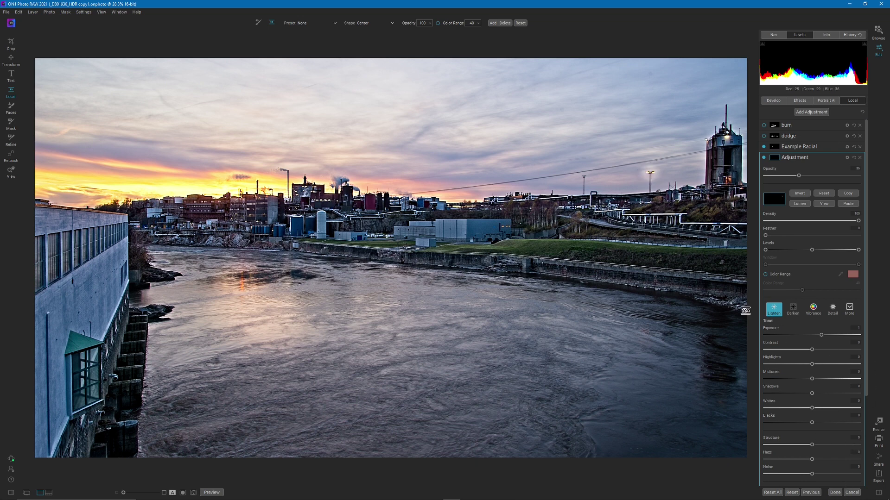
left_click(764, 158)
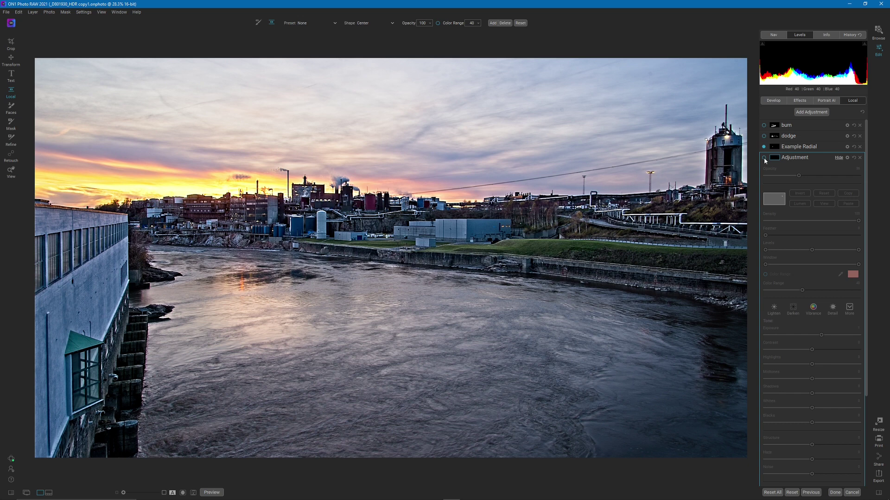
left_click(764, 158)
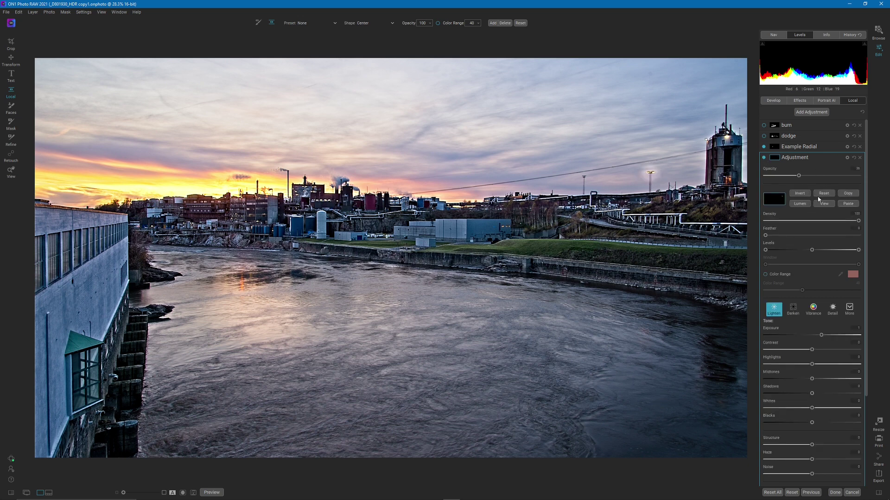
Raise opacity to 100 and fit the radial mask over the glow above the left buildings.
left_click_drag(798, 175, 866, 176)
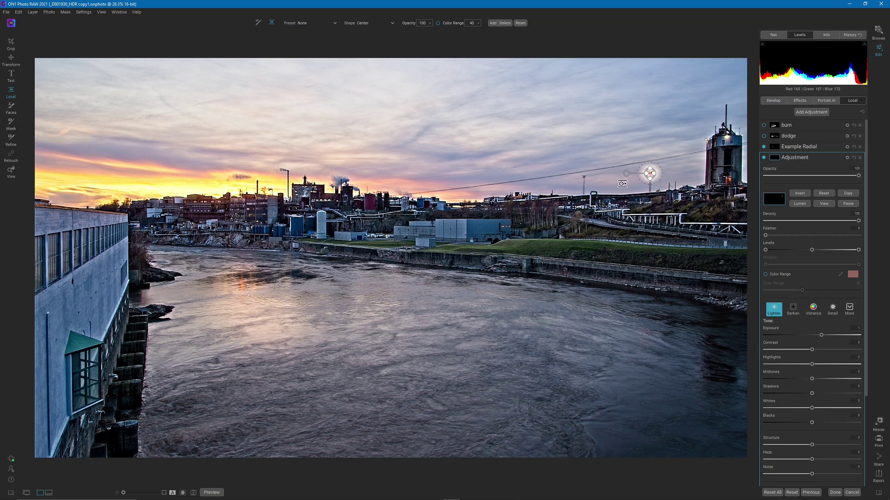
left_click_drag(650, 173, 178, 215)
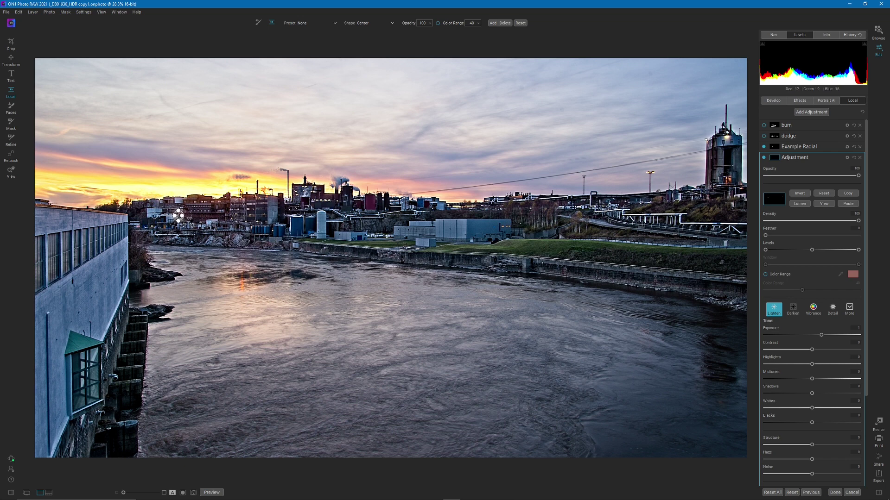
left_click_drag(261, 228, 284, 229)
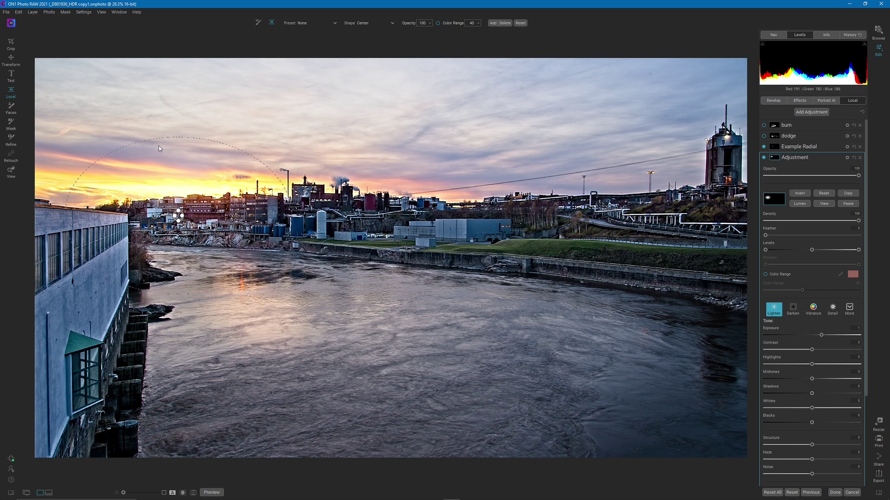
left_click_drag(165, 138, 164, 149)
left_click_drag(178, 215, 228, 233)
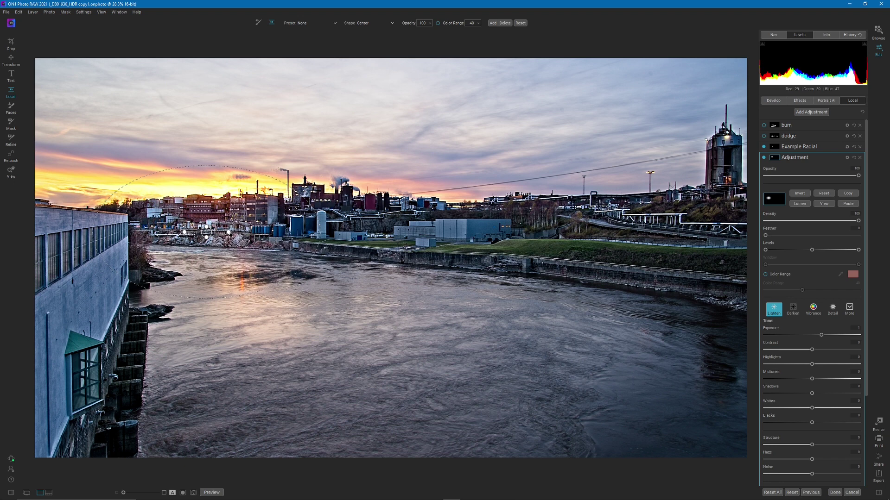
left_click_drag(202, 166, 204, 185)
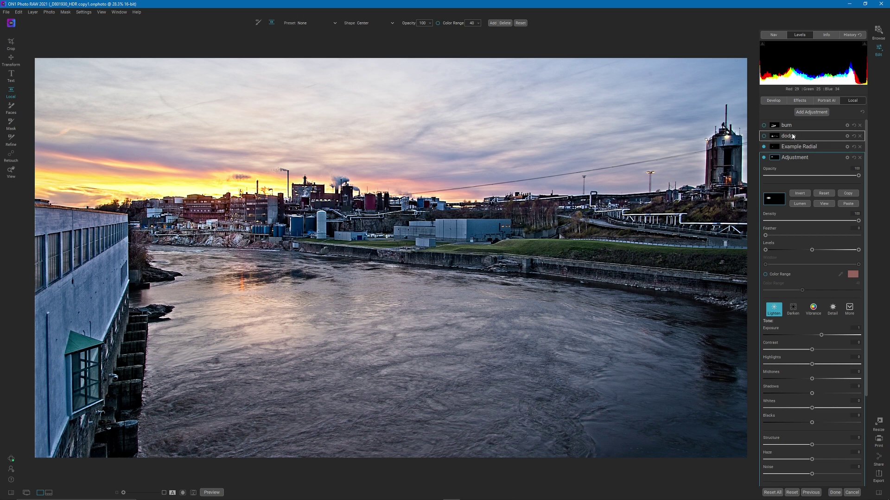
left_click(764, 159)
left_click(764, 158)
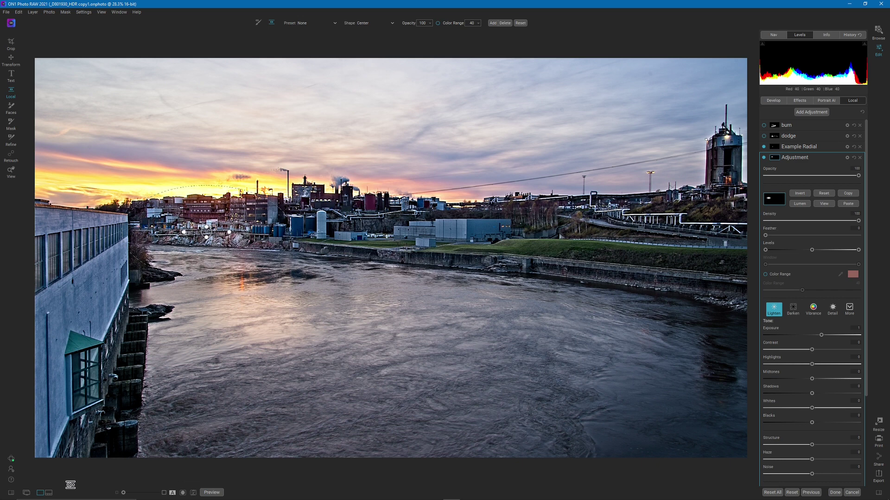
Open the _D802506 sunset boats photo from the filmstrip and view its Effects filter stack.
key("f")
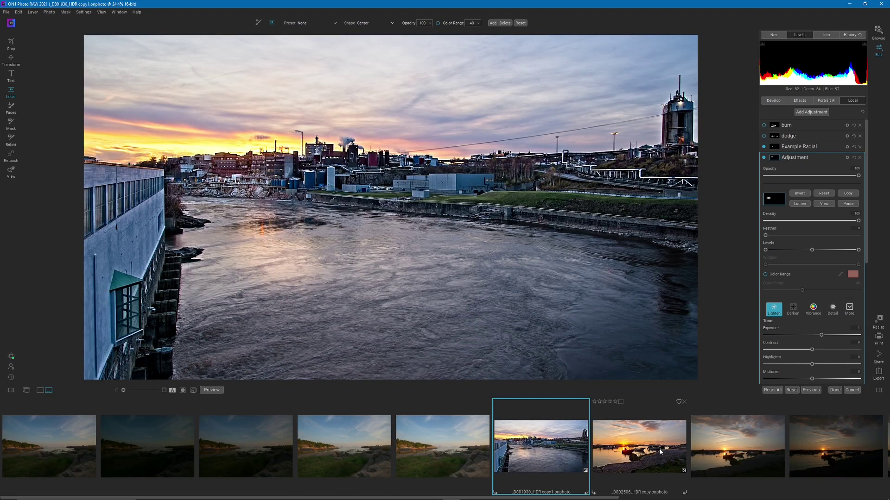
left_click(662, 451)
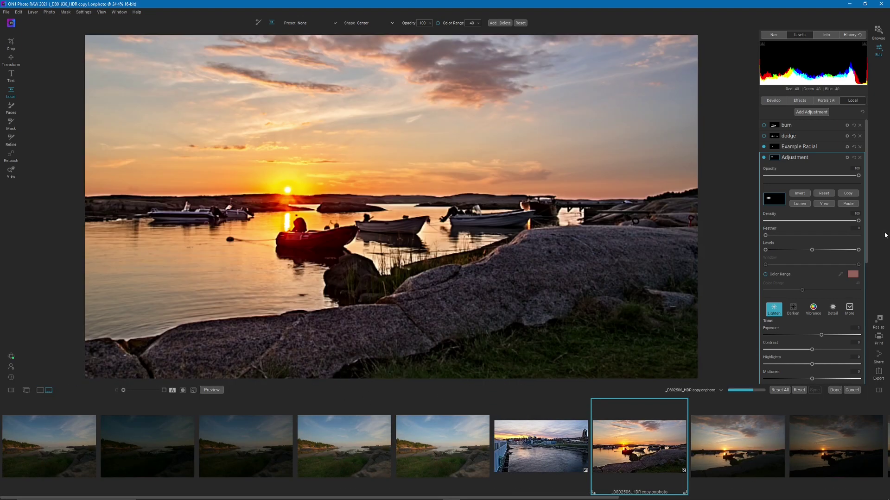
left_click(800, 101)
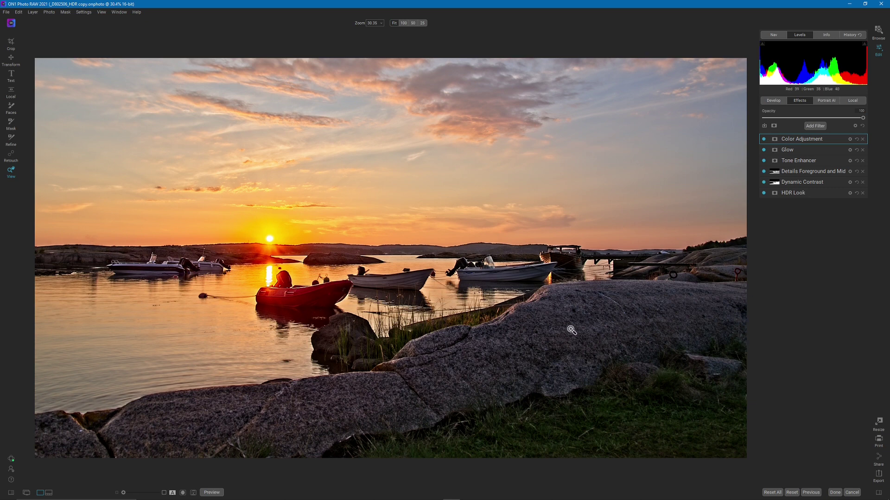
Add a Tone Enhancer filter and raise its Shadows to 16.
left_click(821, 125)
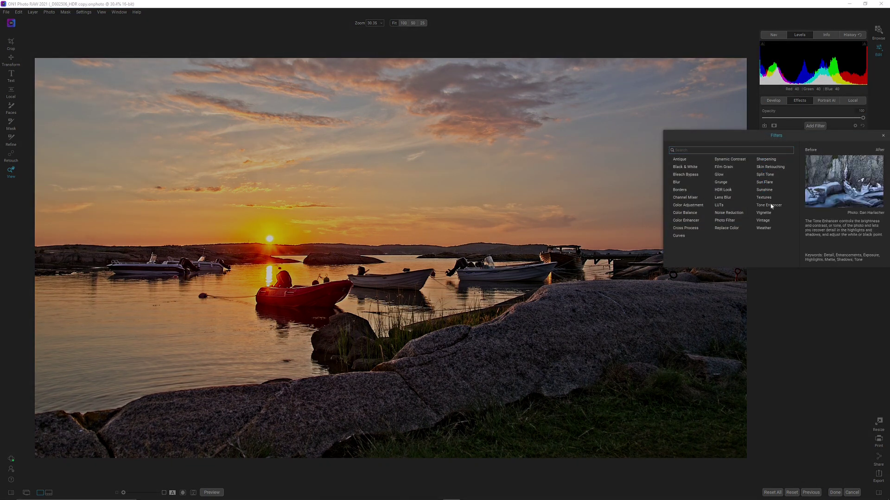
left_click(769, 206)
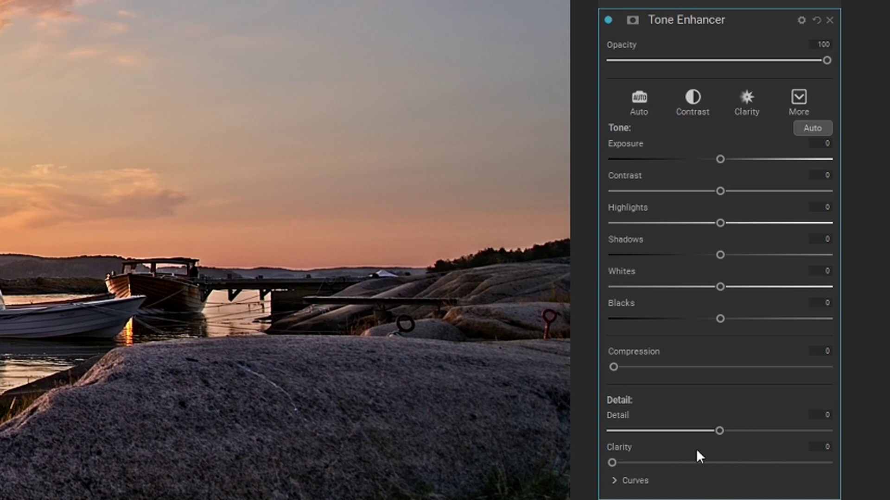
left_click(757, 255)
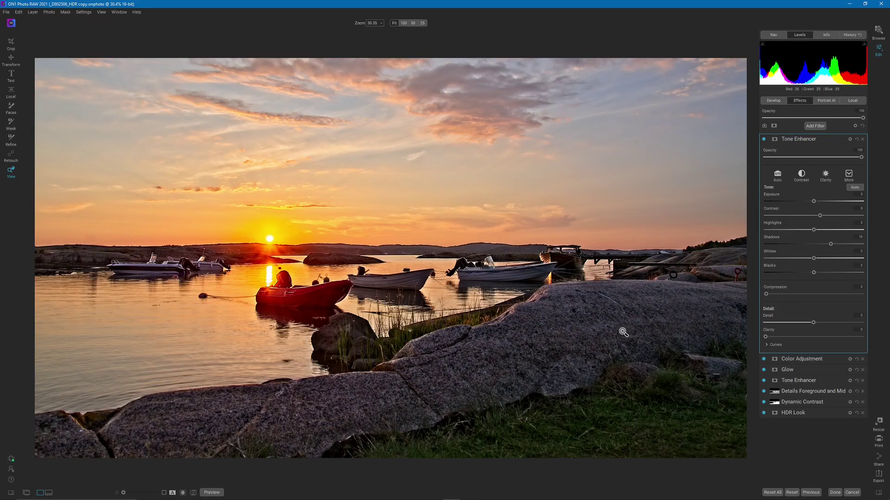
Switch to the Tone Enhancer's mask brush and adjust its size with the bracket keys.
key("b")
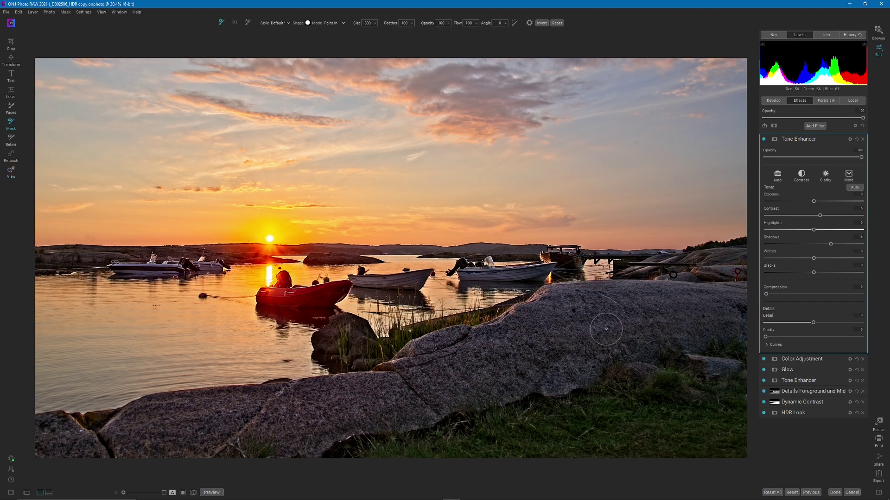
key("bracketright")
key("bracketleft")
key("bracketleft")
key("bracketleft")
key("bracketleft")
key("bracketleft")
Show the mask on its own, choose a Mask > View Mode, and set brush size to 200.
key("ctrl+m")
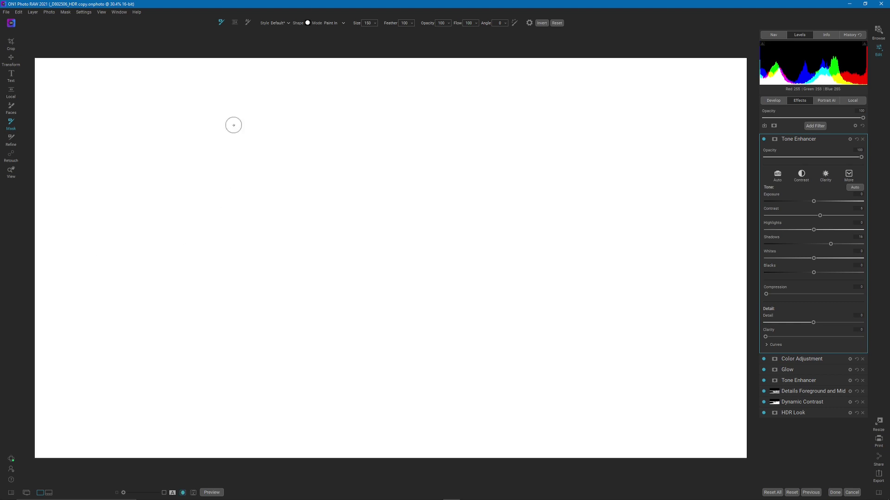
left_click(65, 13)
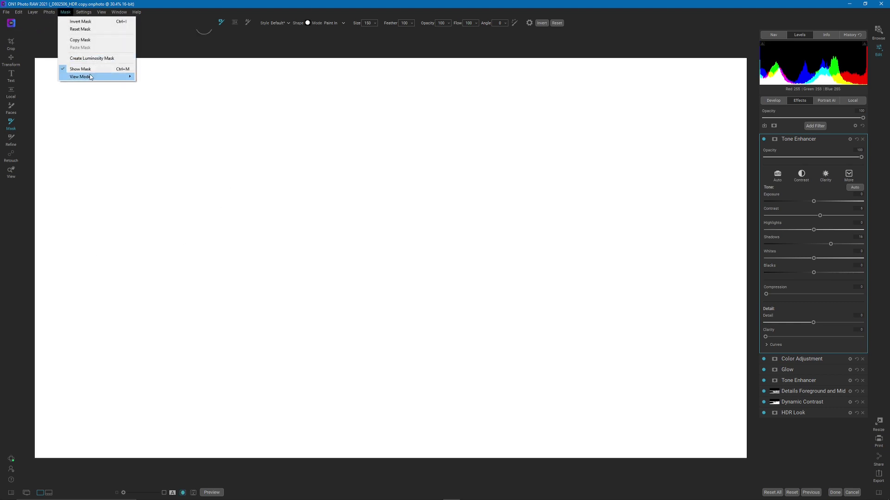
mouse_move(117, 77)
left_click(153, 77)
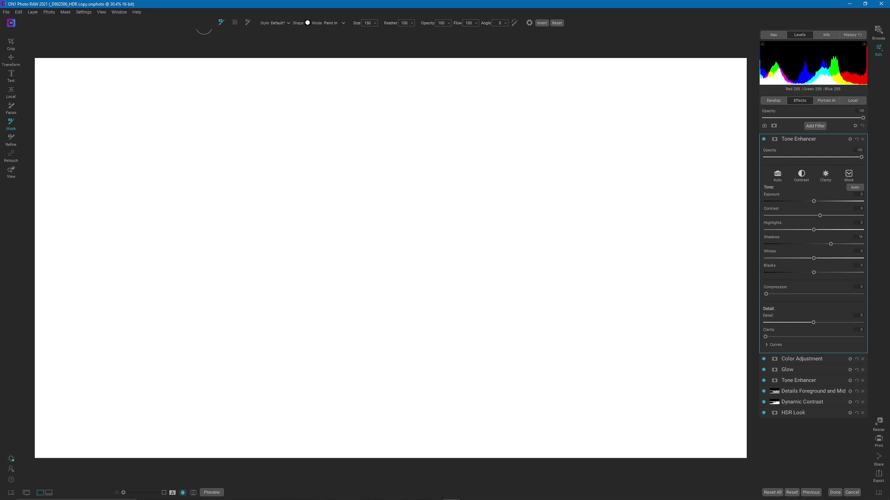
key("]")
key("]")
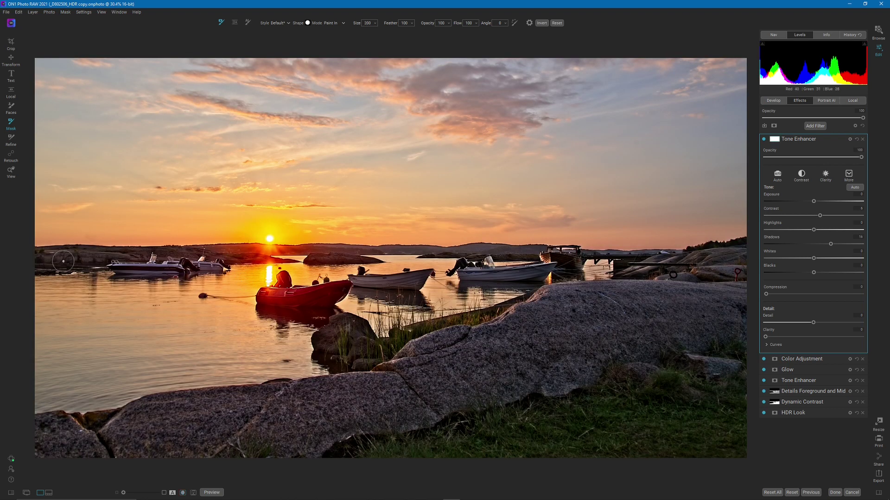
Invert the Tone Enhancer mask to hide the filter and show it as a red overlay.
left_click(774, 140)
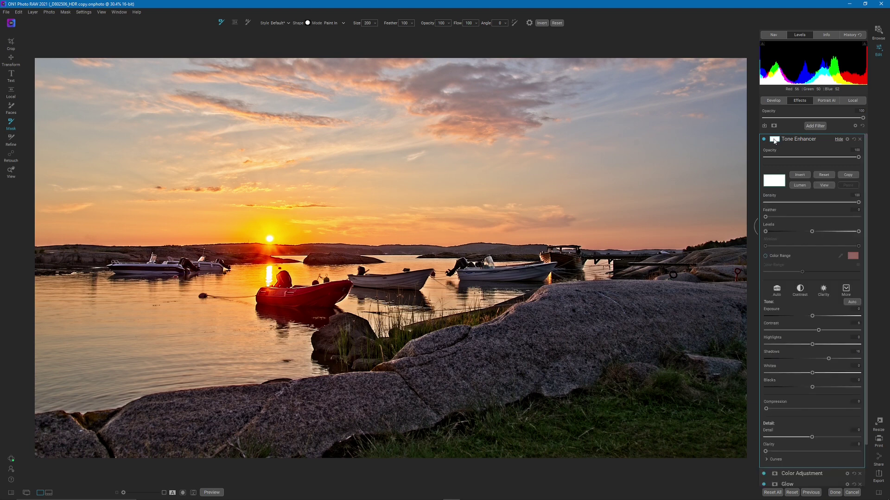
left_click(797, 176)
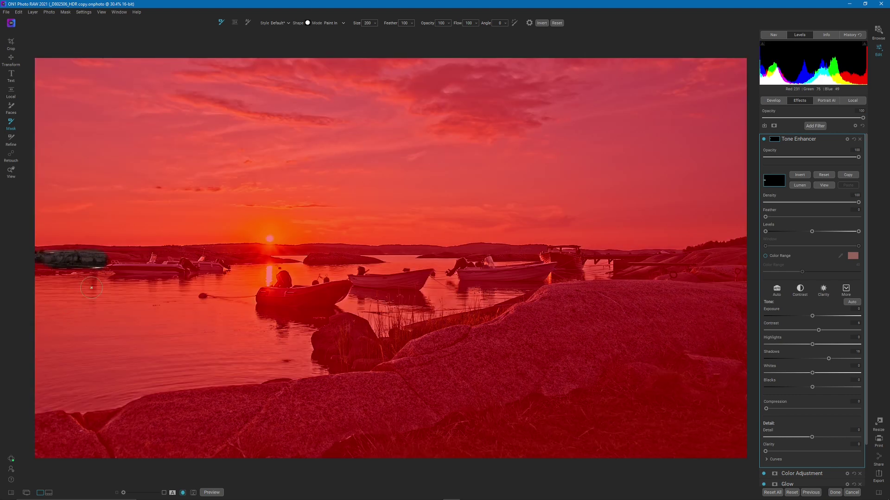
key("ctrl+m")
Paint the filter back in along the left shoreline, central horizon and distant right hills.
mouse_move(103, 264)
left_mouse_down()
mouse_move(41, 256)
mouse_move(220, 252)
mouse_move(239, 254)
mouse_move(246, 271)
left_mouse_up()
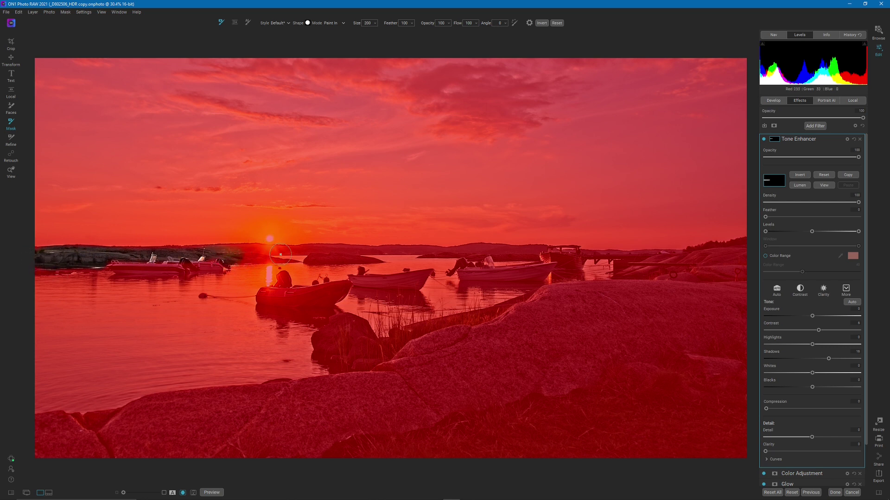
key("bracketleft")
key("bracketright")
mouse_move(326, 251)
left_mouse_down()
mouse_move(461, 253)
mouse_move(317, 259)
mouse_move(364, 258)
mouse_move(347, 265)
left_mouse_up()
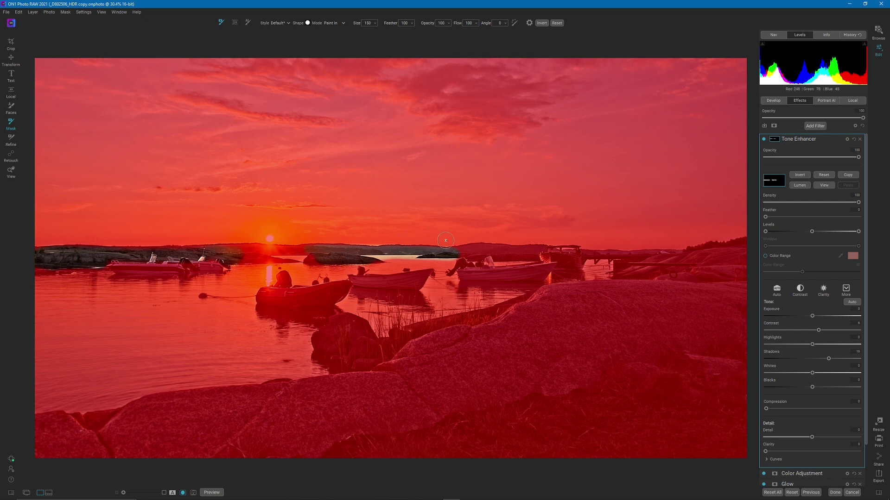
left_click_drag(463, 251, 564, 252)
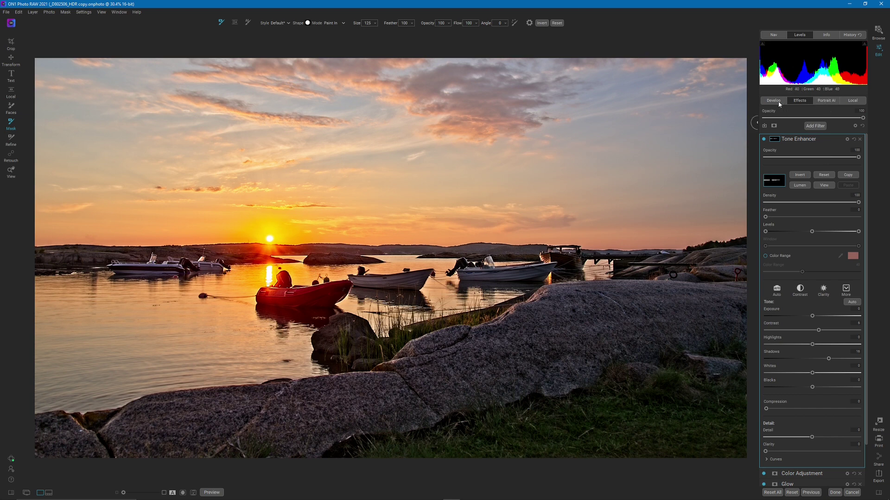
At 100% zoom, raise Shadows to 40 and Exposure slightly, toggling the Tone Enhancer to compare.
left_click(773, 34)
left_click(808, 90)
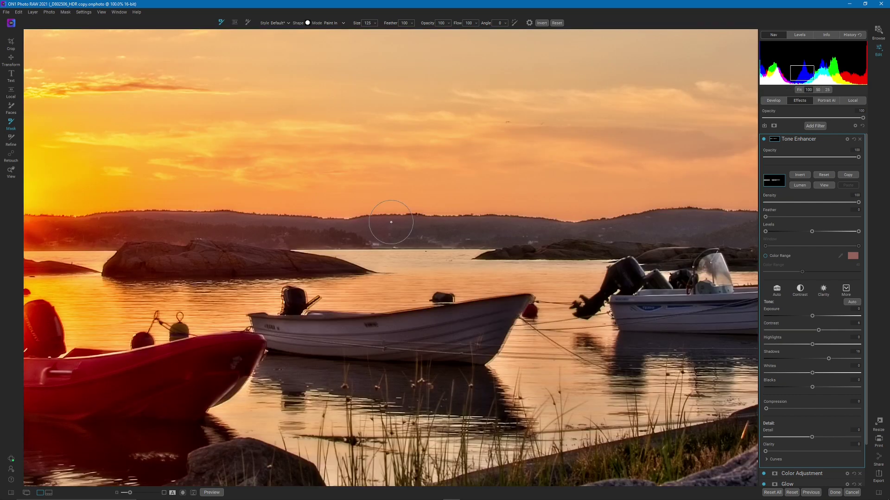
left_click(764, 140)
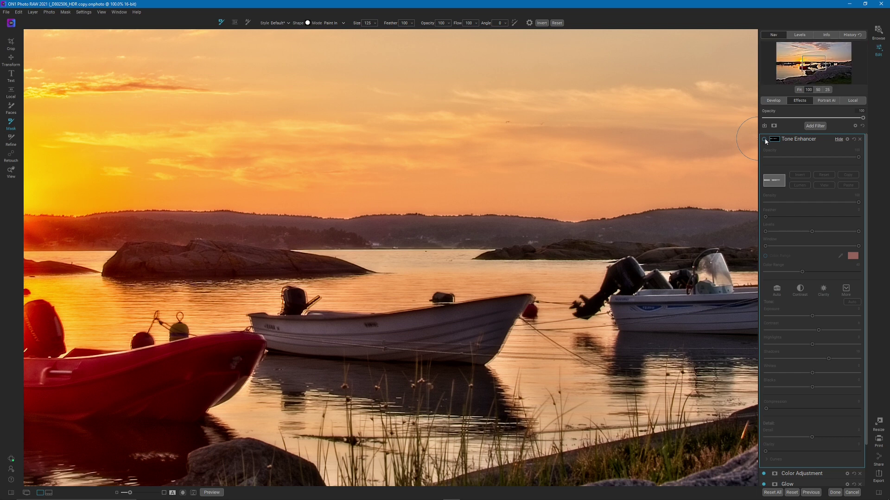
left_click(764, 140)
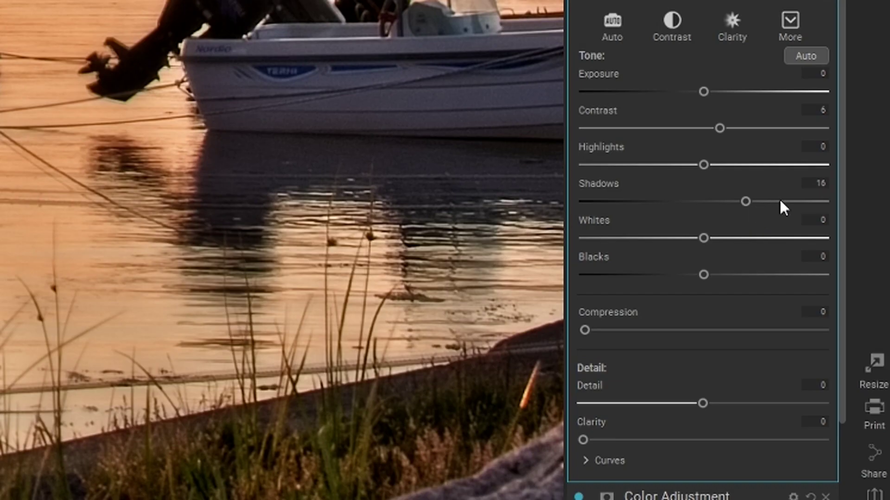
left_click_drag(781, 202, 783, 202)
left_click(710, 92)
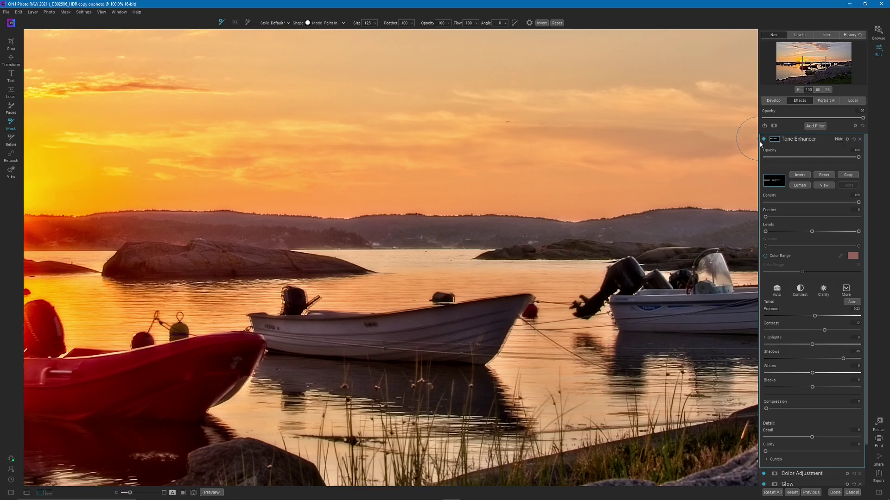
left_click(764, 139)
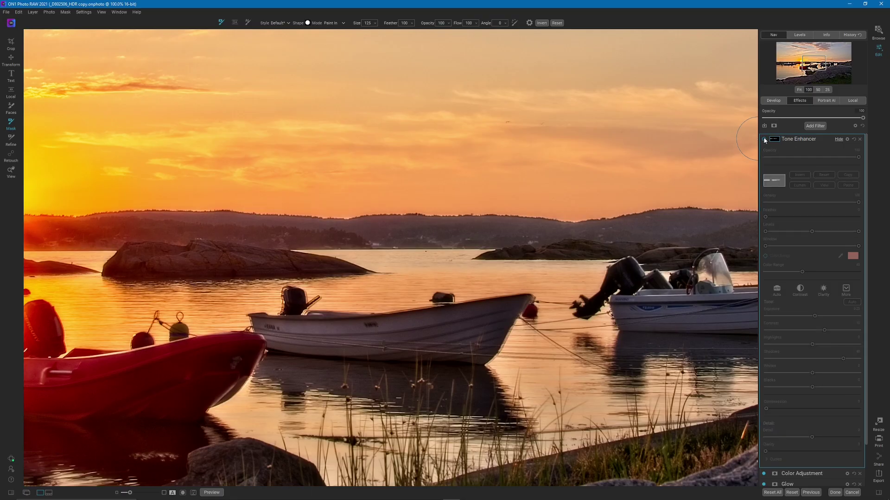
left_click(764, 139)
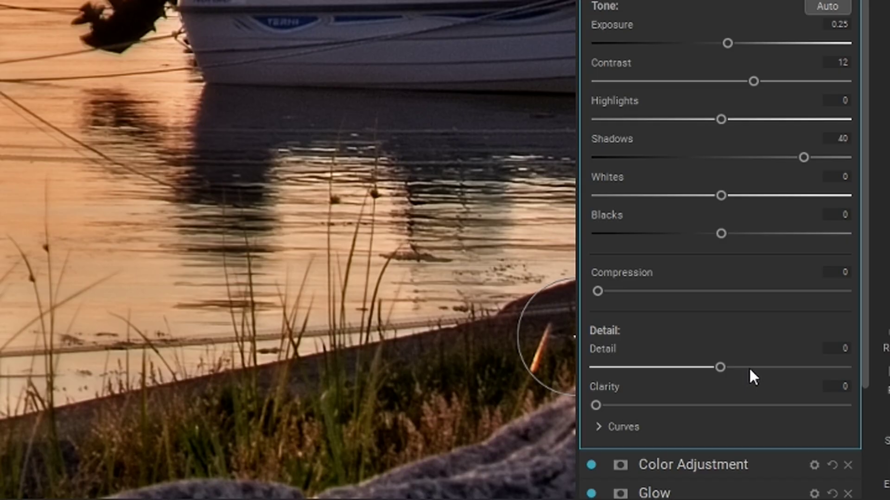
Set the Tone Enhancer Detail to 11 and Clarity to 8, then collapse its settings.
left_click(749, 368)
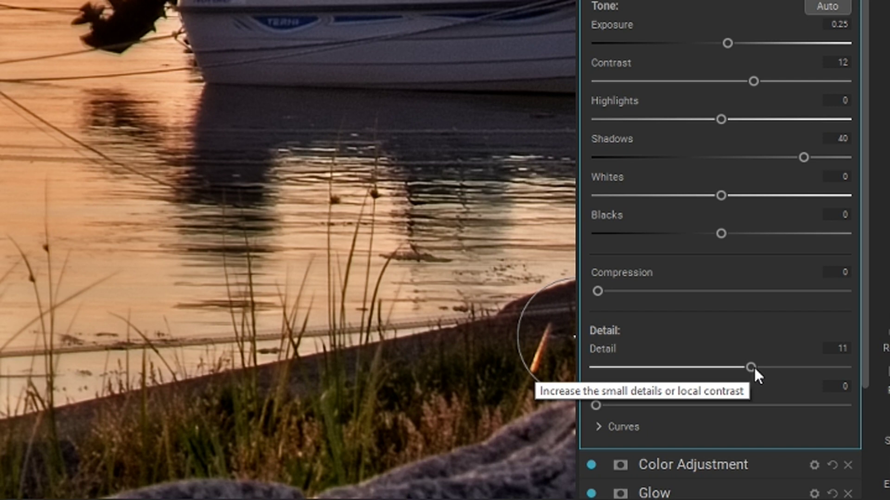
left_click(632, 405)
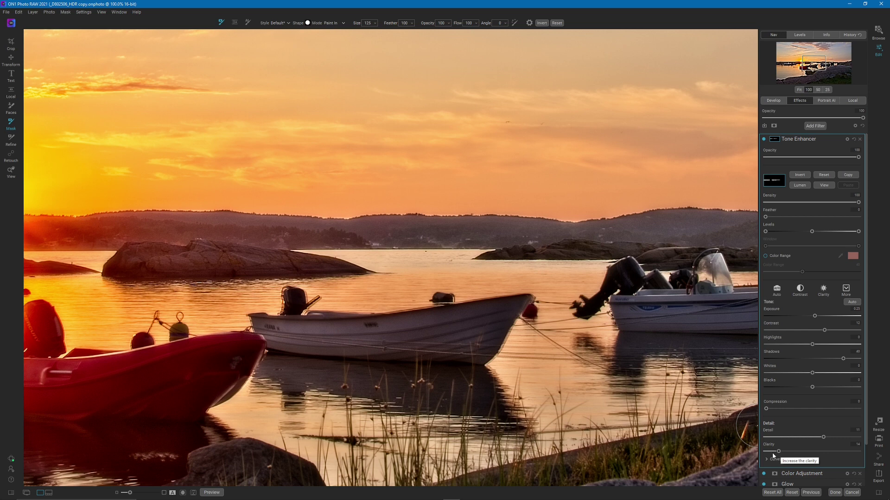
left_click(772, 451)
left_click(838, 140)
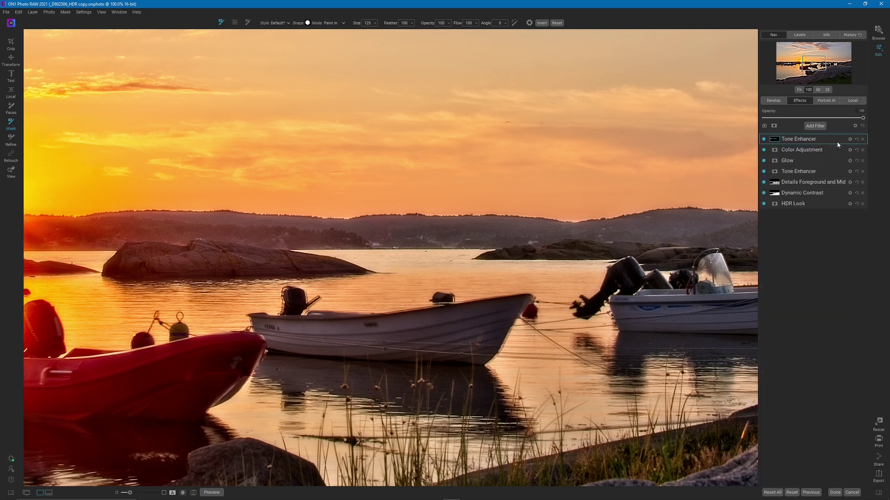
Fit the photo to the view and turn on visibility of the _D802506.NEF copy 1 layer.
left_click(799, 91)
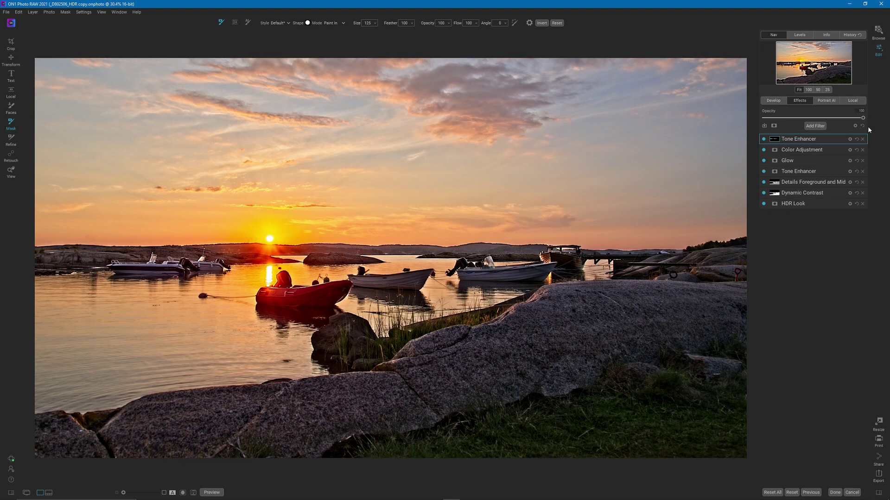
left_click(773, 100)
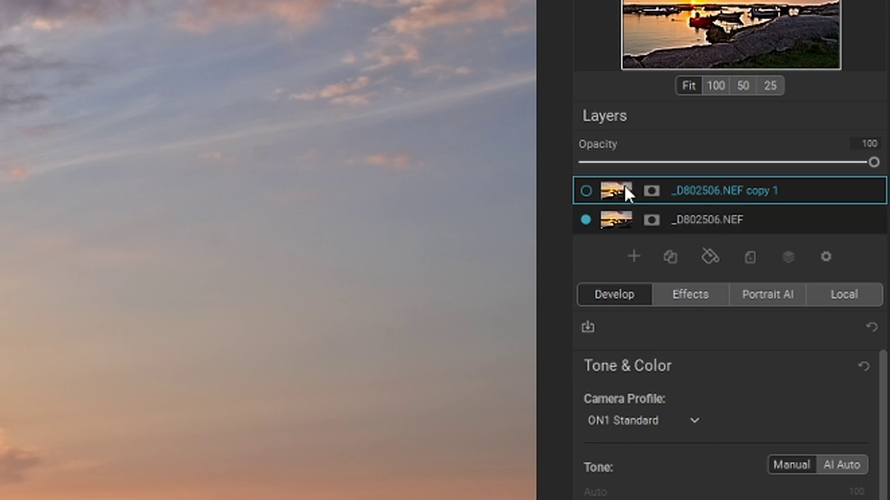
left_click(585, 190)
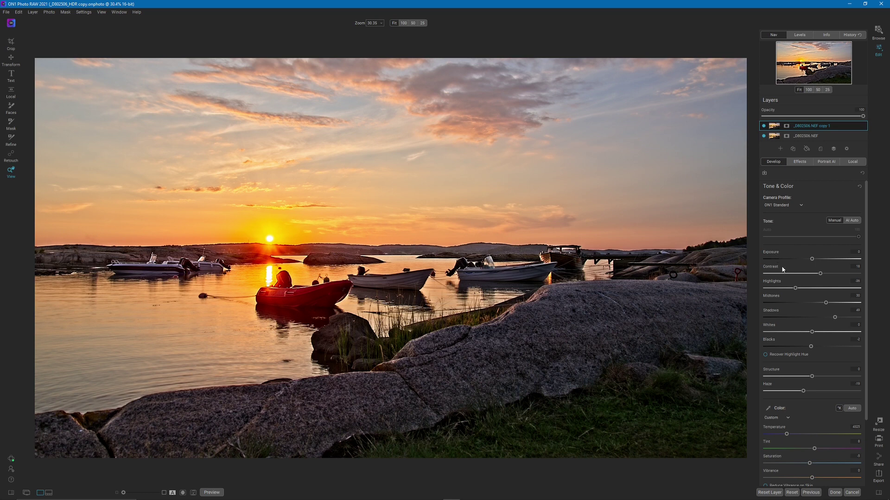
Set Midtones 18, Shadows 20, Structure 22, Tint 32 and Vibrance 10 on the copy layer.
left_click(820, 303)
left_click(824, 317)
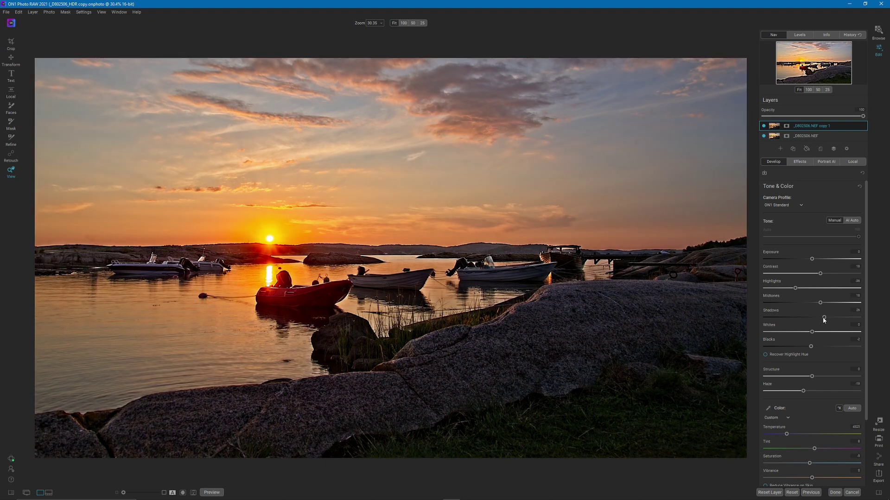
left_click_drag(823, 318, 821, 318)
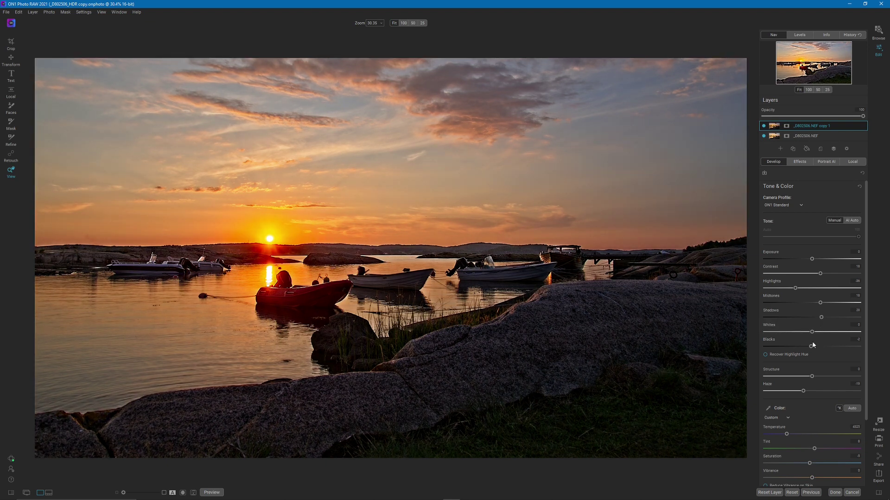
left_click(822, 376)
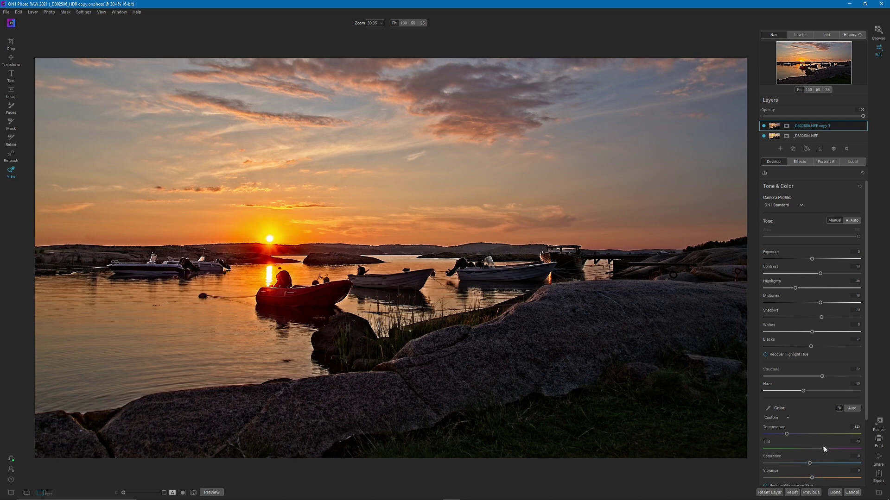
left_click_drag(824, 449, 822, 449)
left_click_drag(815, 477, 816, 478)
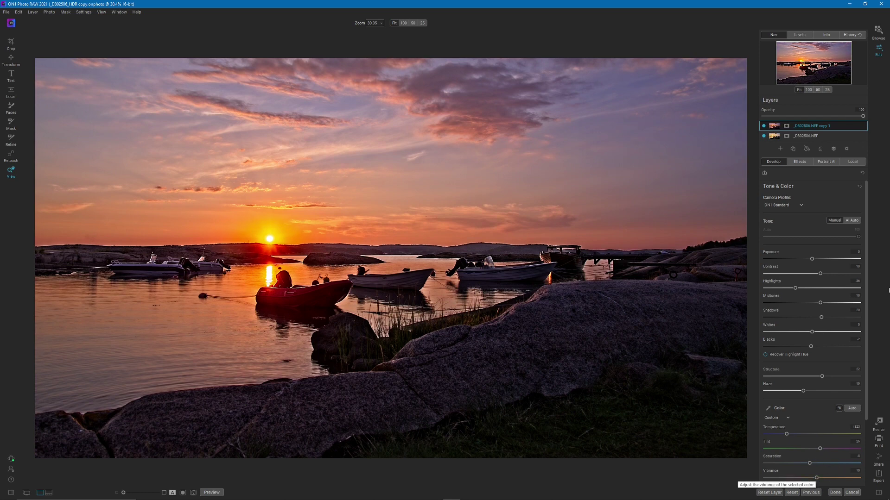
left_click_drag(864, 353, 864, 418)
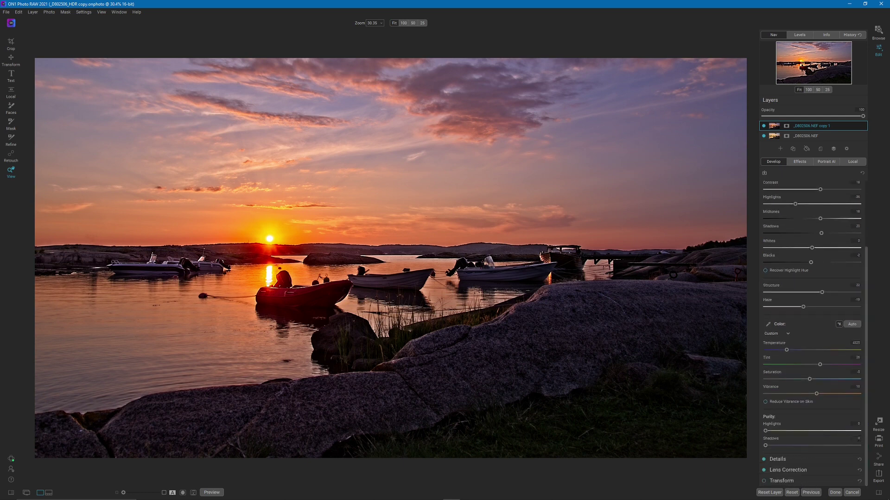
Set the Details sharpening amount to 31, then return to Tone & Color.
left_click(778, 471)
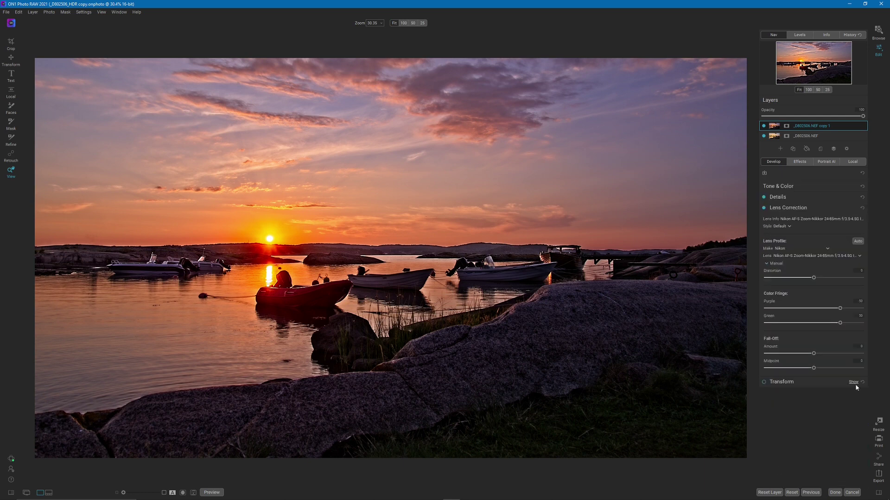
left_click(780, 198)
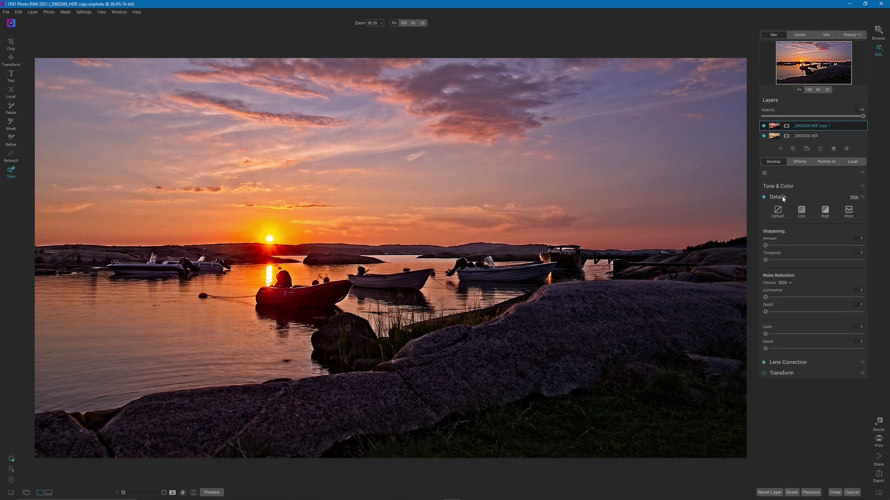
left_click(790, 246)
left_click(795, 245)
left_click(783, 187)
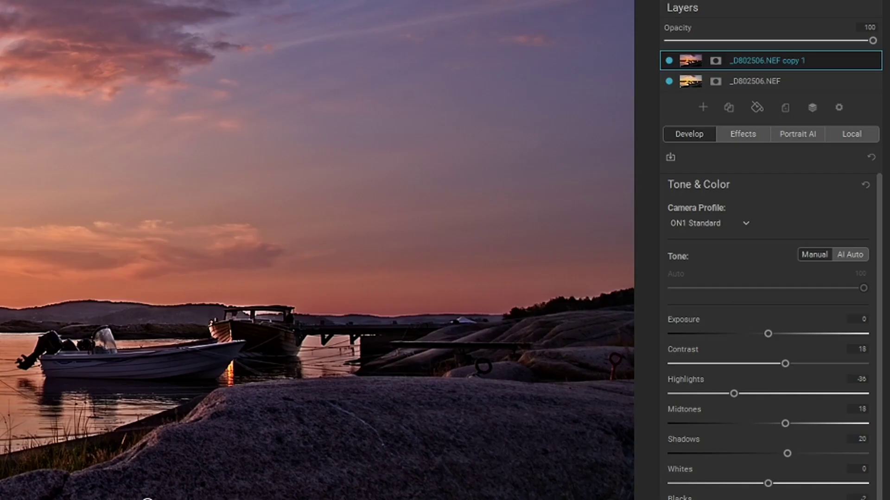
Add an inverted mask to copy 1 and paint its purple look onto the foreground rocks with a size-200 brush.
left_click(715, 61)
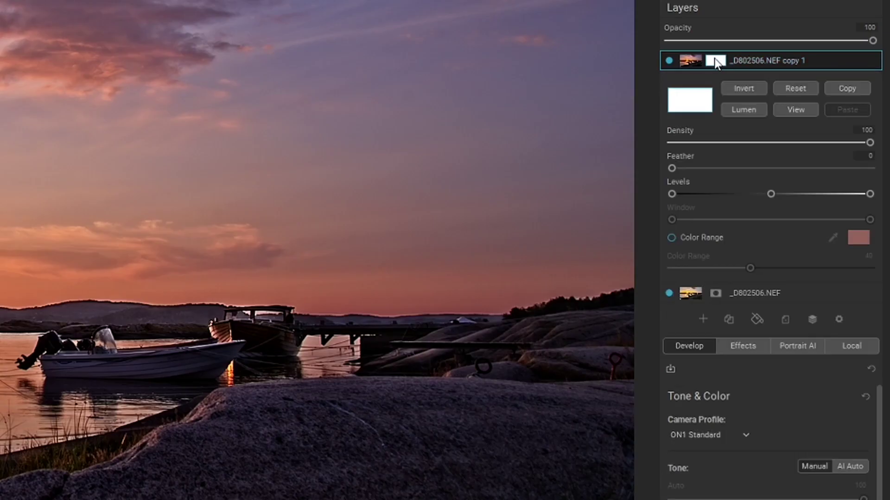
left_click(741, 88)
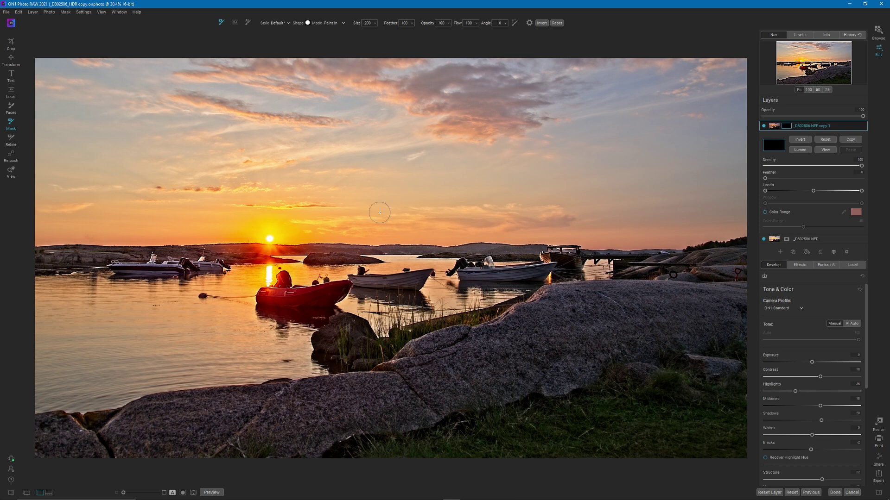
key("bracketright")
key("bracketright")
key("bracketright")
key("bracketright")
key("bracketright")
key("bracketright")
key("bracketright")
key("bracketright")
key("bracketright")
key("bracketright")
key("bracketright")
key("bracketright")
key("bracketright")
key("bracketright")
key("bracketright")
mouse_move(486, 367)
left_mouse_down()
mouse_move(542, 342)
mouse_move(672, 312)
mouse_move(726, 282)
mouse_move(722, 330)
mouse_move(571, 322)
mouse_move(472, 385)
mouse_move(383, 410)
mouse_move(251, 419)
mouse_move(174, 440)
mouse_move(66, 448)
mouse_move(121, 453)
mouse_move(302, 433)
mouse_move(470, 438)
mouse_move(620, 422)
mouse_move(694, 423)
mouse_move(708, 450)
mouse_move(736, 359)
mouse_move(722, 375)
mouse_move(733, 328)
mouse_move(731, 280)
mouse_move(722, 361)
mouse_move(611, 435)
mouse_move(723, 398)
mouse_move(669, 356)
mouse_move(530, 371)
mouse_move(457, 369)
mouse_move(489, 368)
mouse_move(477, 372)
mouse_move(504, 390)
mouse_move(748, 367)
mouse_move(629, 432)
mouse_move(681, 409)
mouse_move(711, 296)
left_mouse_up()
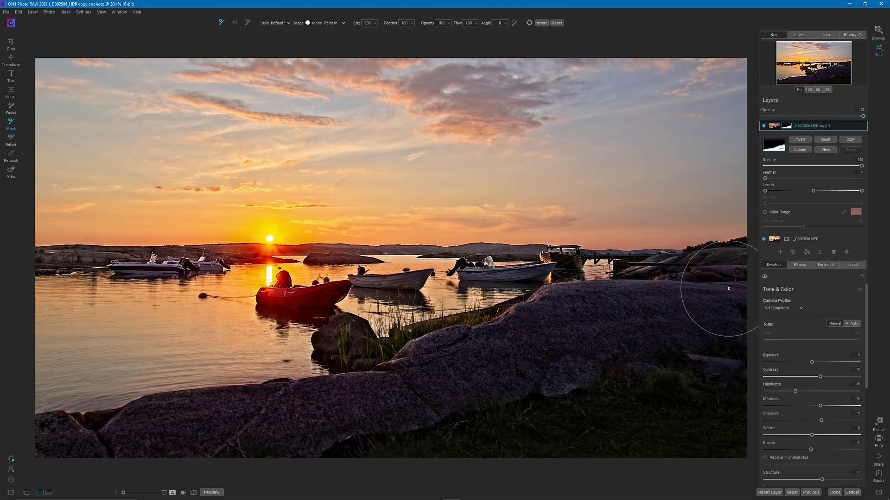
left_click(798, 266)
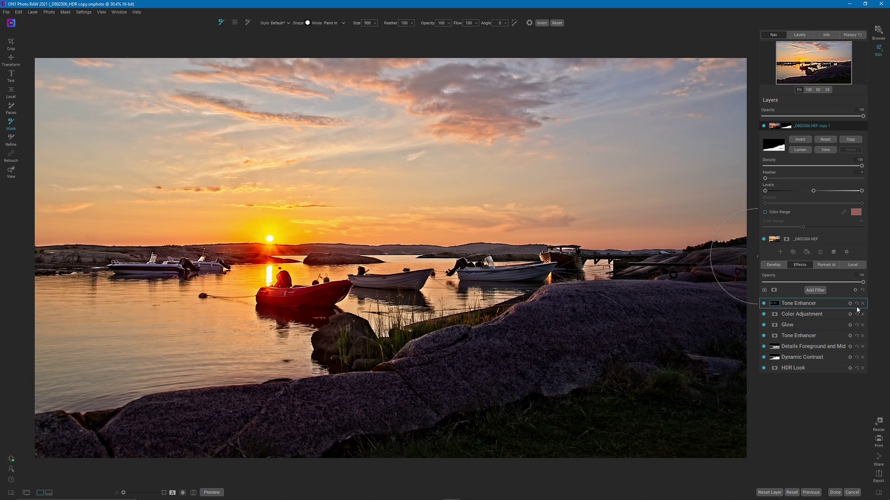
Add a Grunge filter to the copy 1 layer from the Filters browser.
left_click(814, 290)
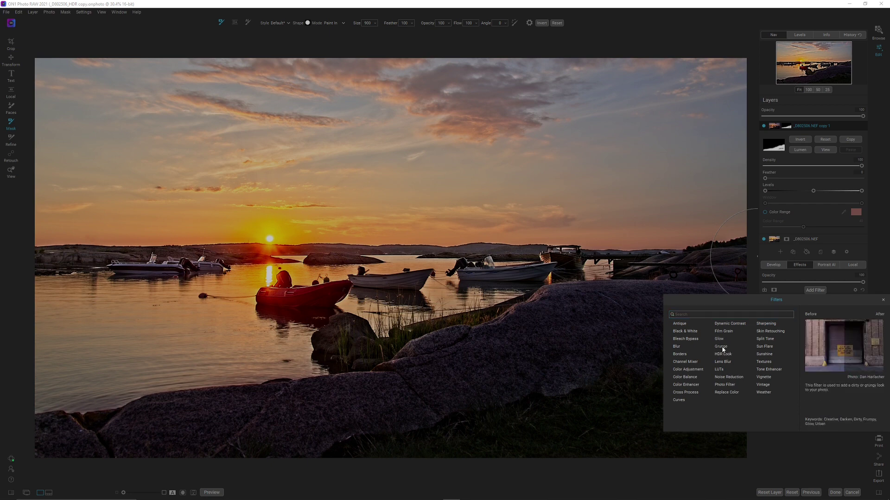
left_click(719, 348)
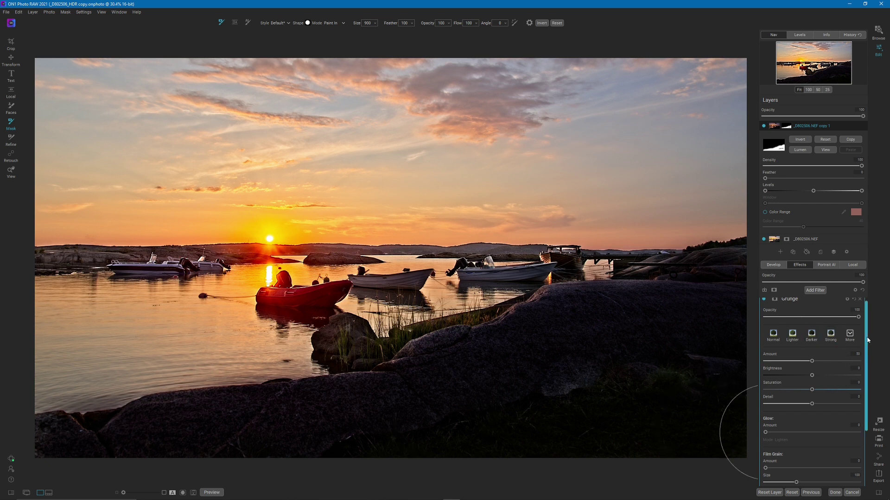
scroll(867, 340, "up", 1)
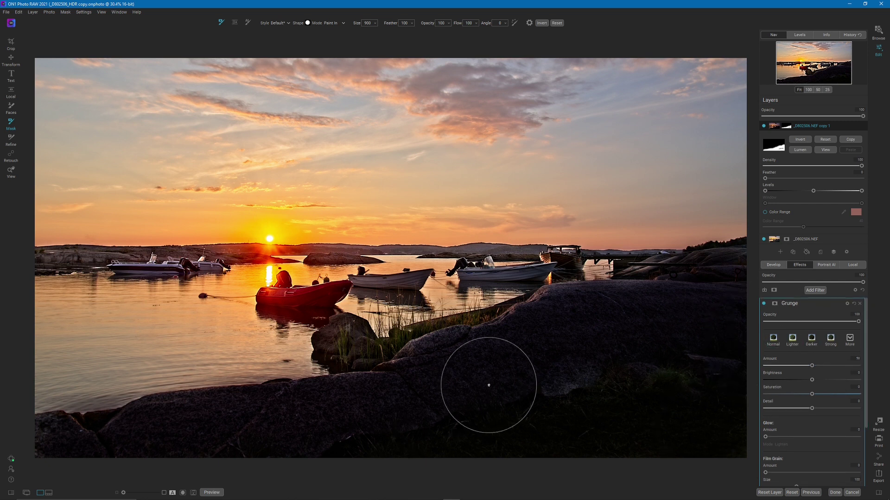